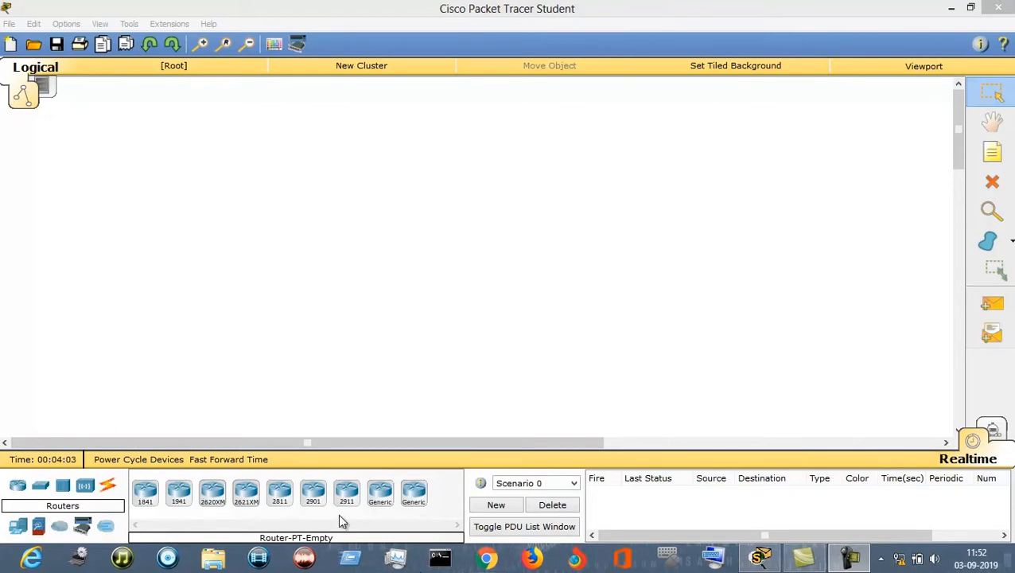
# Place two 2811 routers side by side in the upper part of the workspace
pyautogui.click(279, 487)
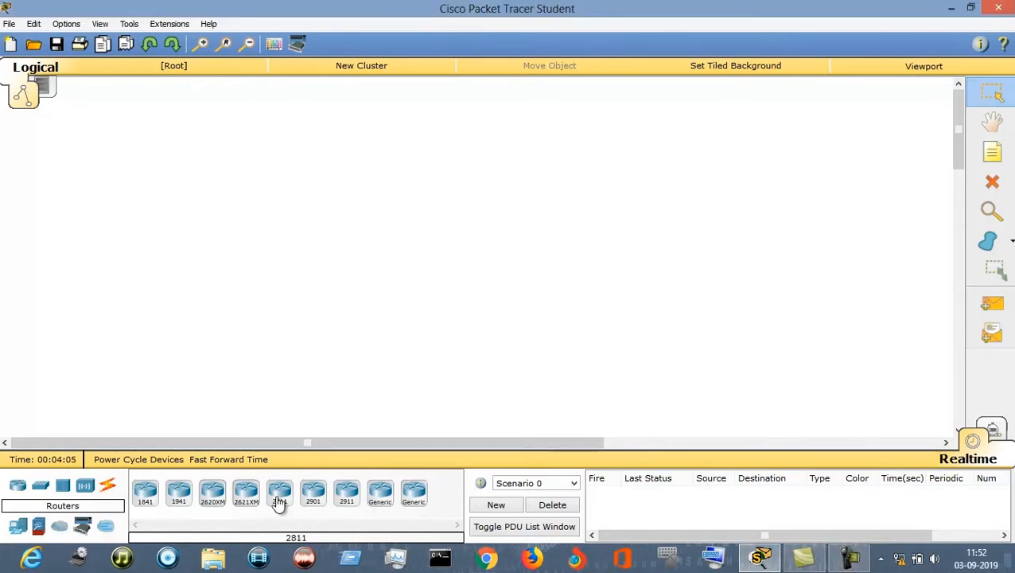
pyautogui.click(279, 494)
pyautogui.click(308, 169)
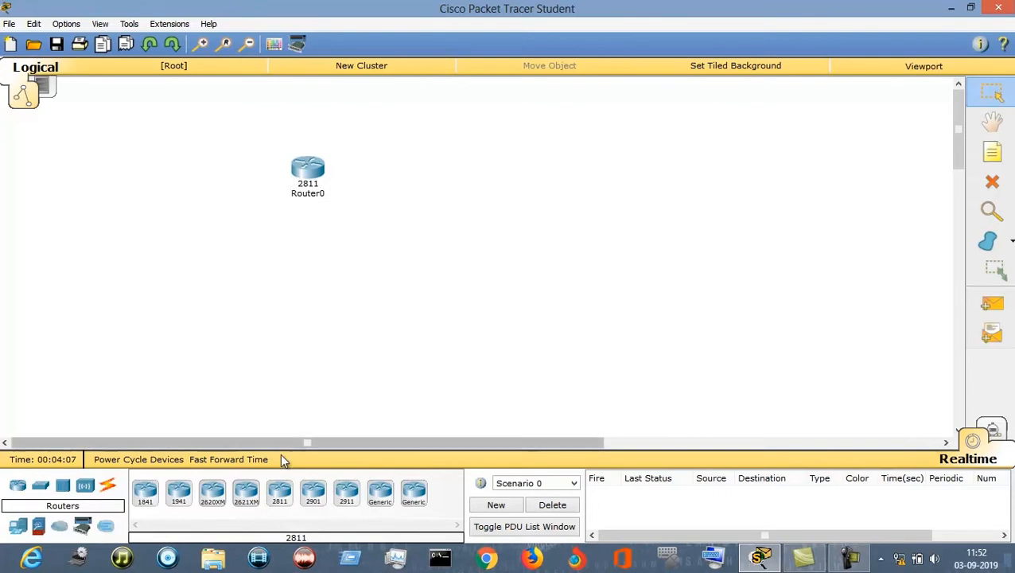
pyautogui.click(278, 494)
pyautogui.click(528, 171)
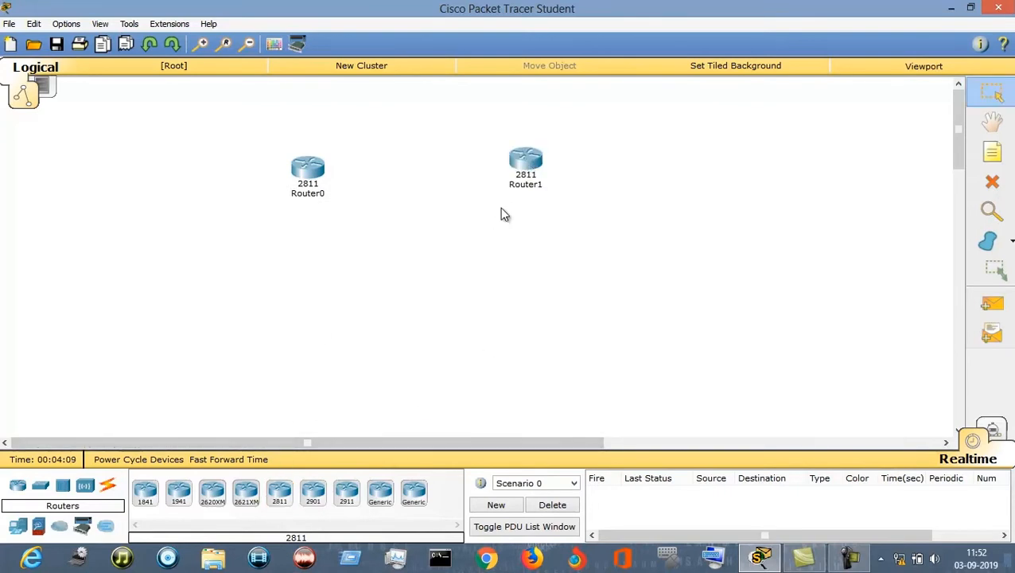
# Add two generic laptops to the workspace, one below each router
pyautogui.click(25, 527)
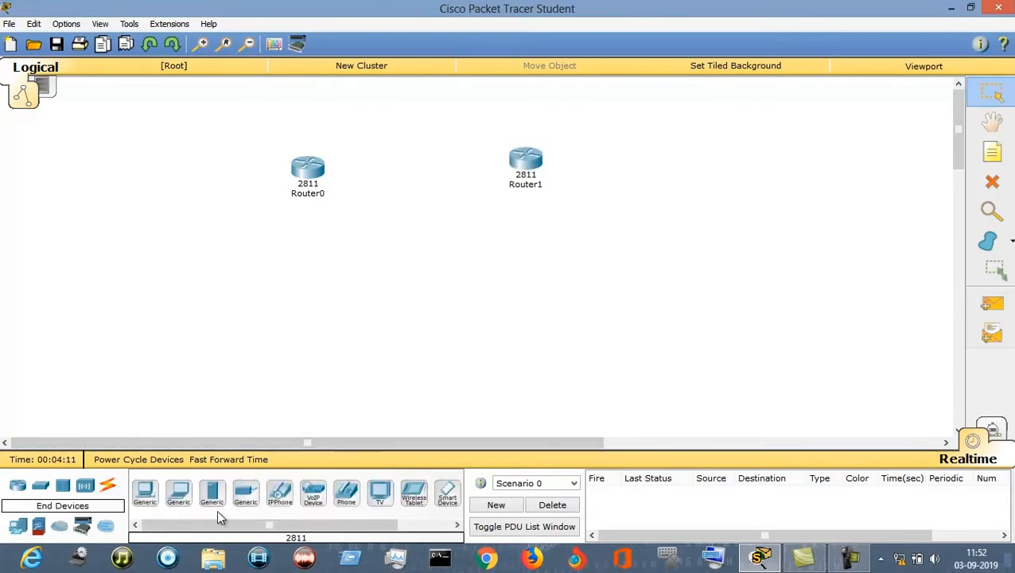
pyautogui.click(178, 492)
pyautogui.click(294, 367)
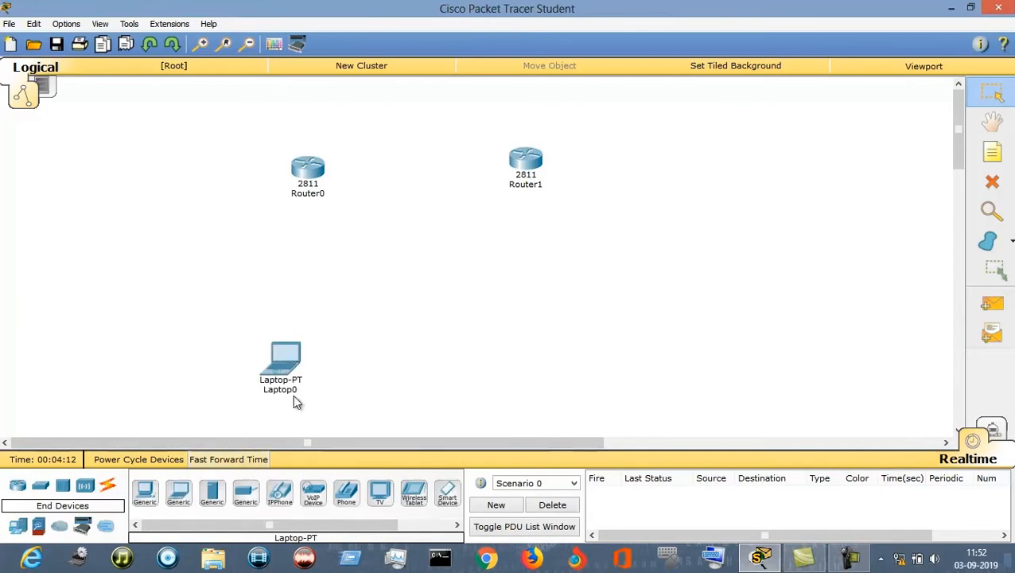
pyautogui.click(180, 495)
pyautogui.click(577, 375)
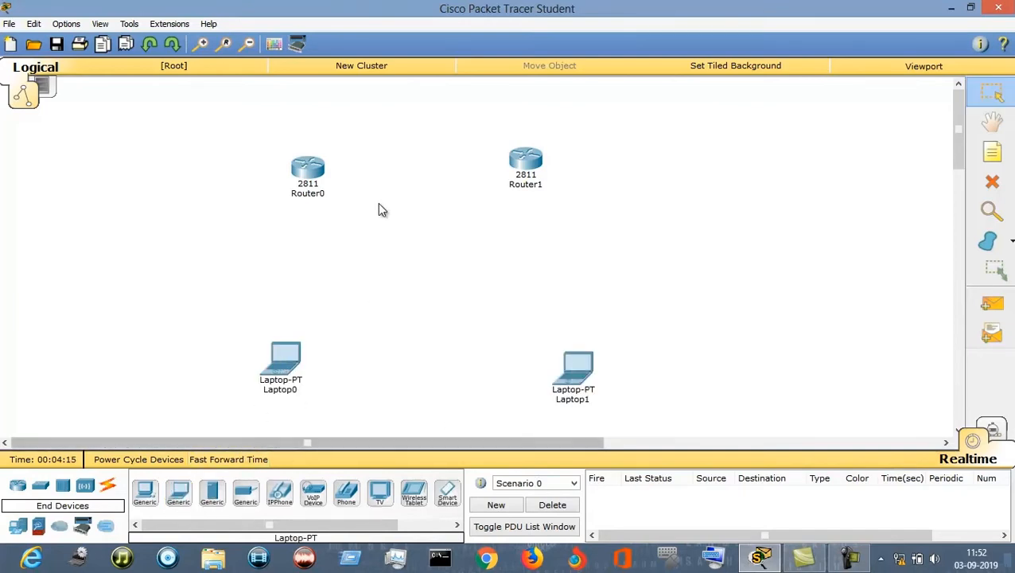
# Install a WIC-2T module in Router0's upper interface slot beside the Ethernet ports, switching the router off for the installation
pyautogui.click(301, 175)
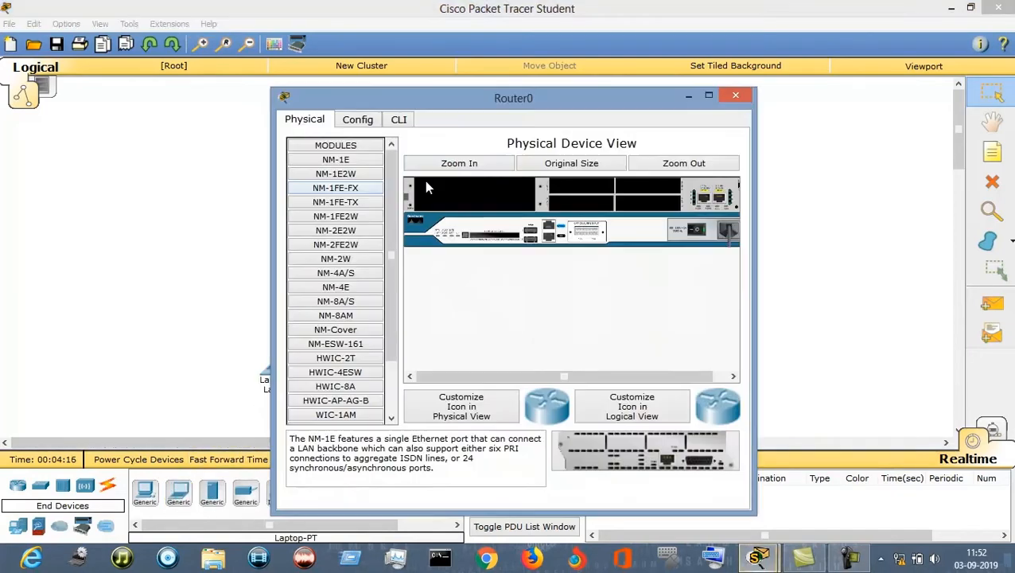
pyautogui.click(695, 231)
pyautogui.scroll(-3, 392, 334)
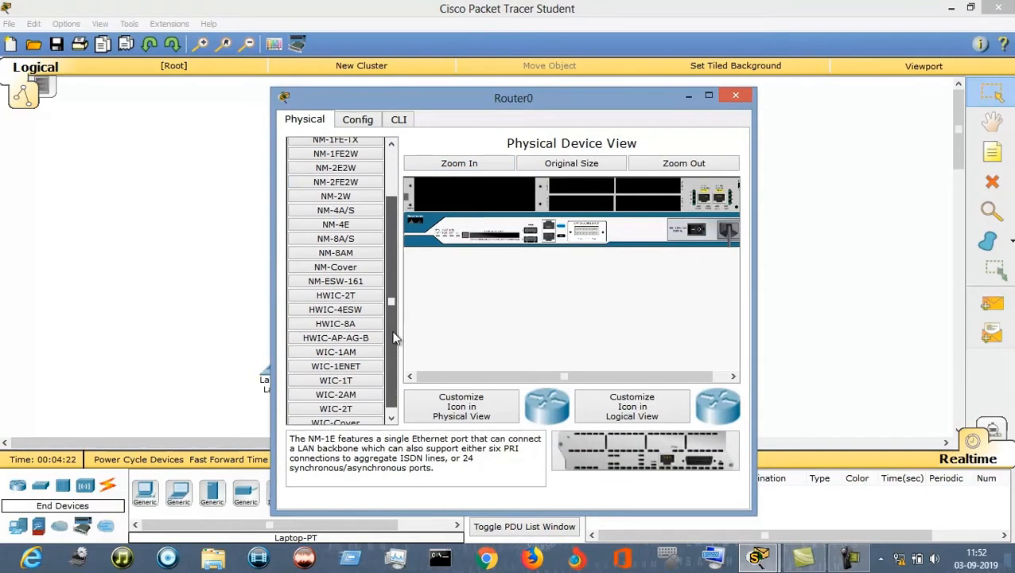
pyautogui.click(347, 403)
pyautogui.moveTo(671, 453); pyautogui.dragTo(649, 184)
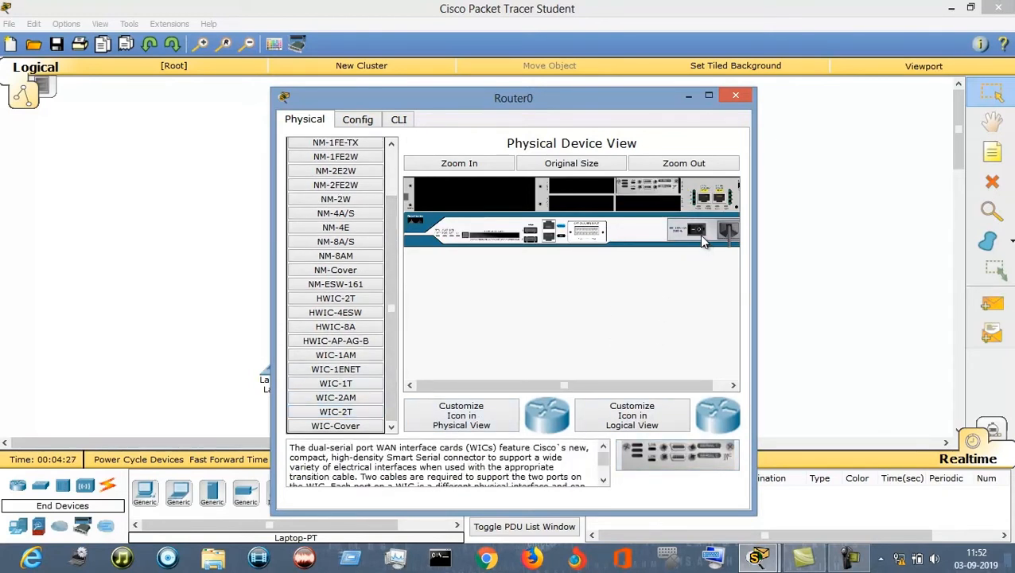
pyautogui.click(735, 95)
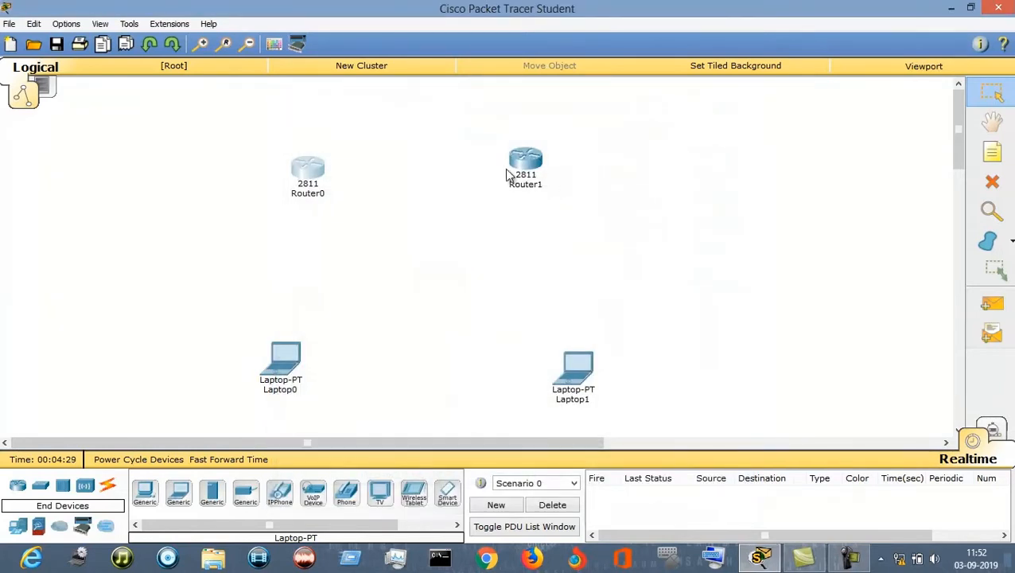
# Install a WIC-2T module in Router1's upper interface slot beside the Ethernet ports, switching the router off for the installation
pyautogui.click(522, 170)
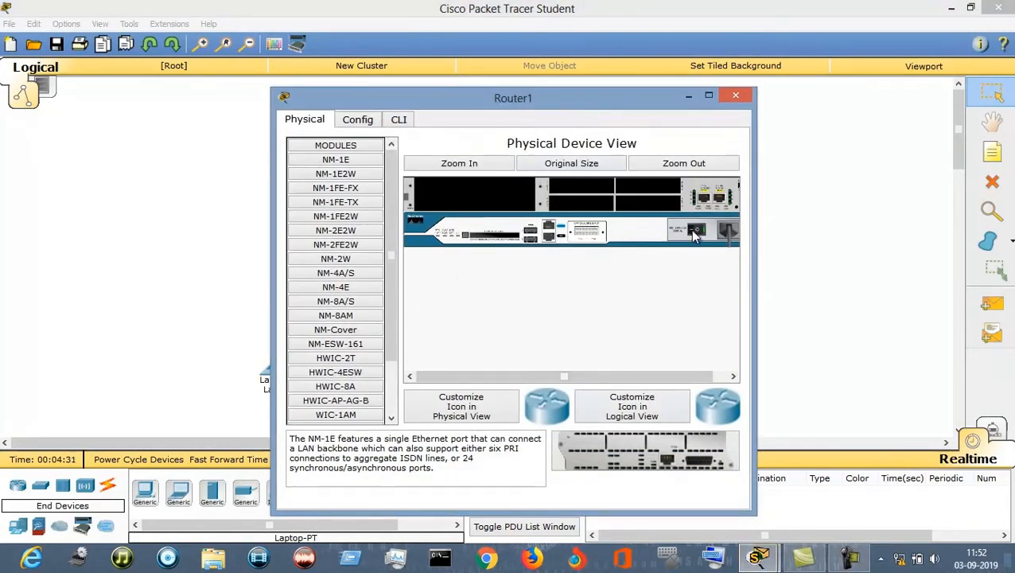
pyautogui.scroll(-3, 370, 402)
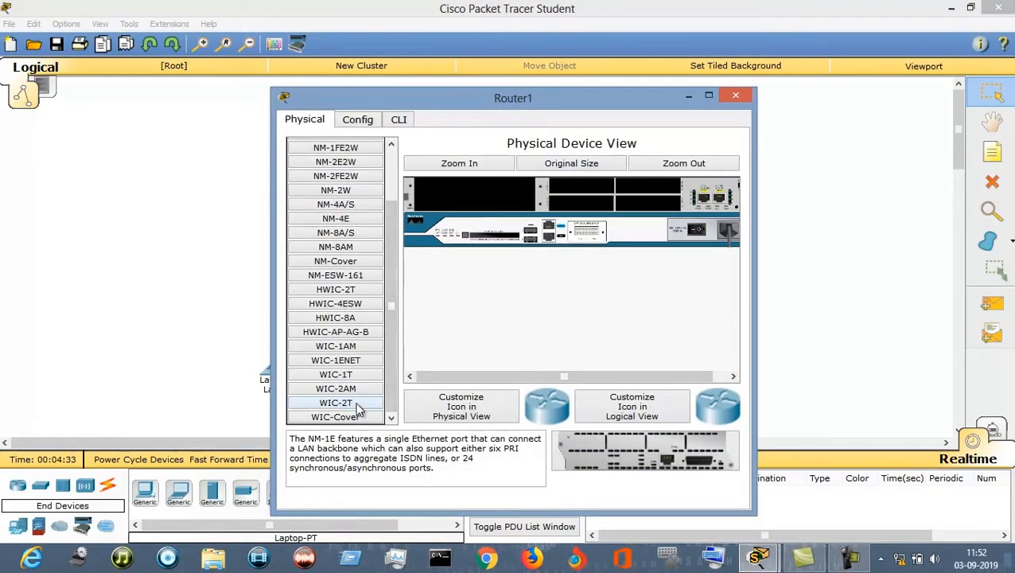
pyautogui.click(359, 407)
pyautogui.moveTo(660, 460); pyautogui.dragTo(651, 201)
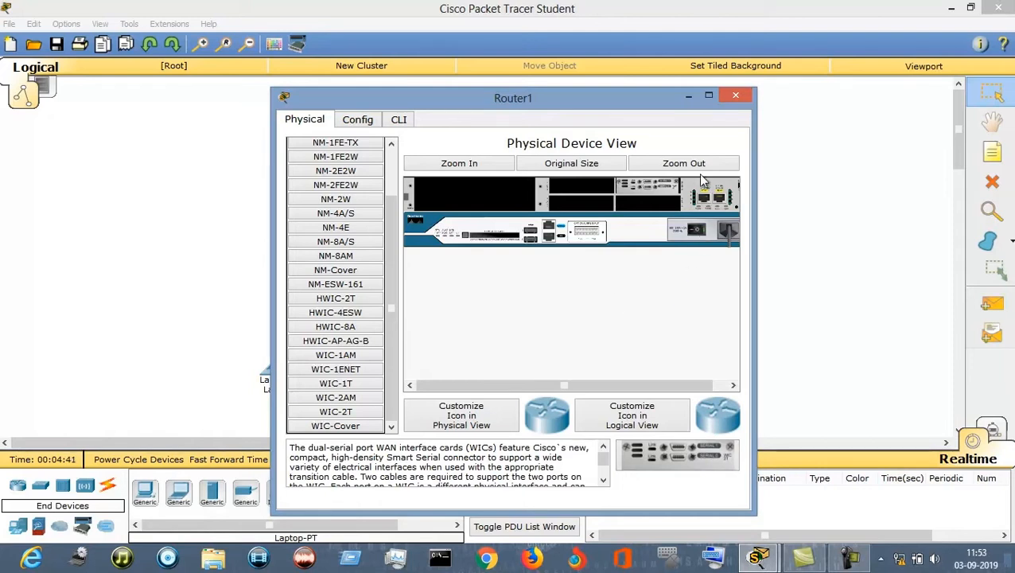
pyautogui.click(736, 97)
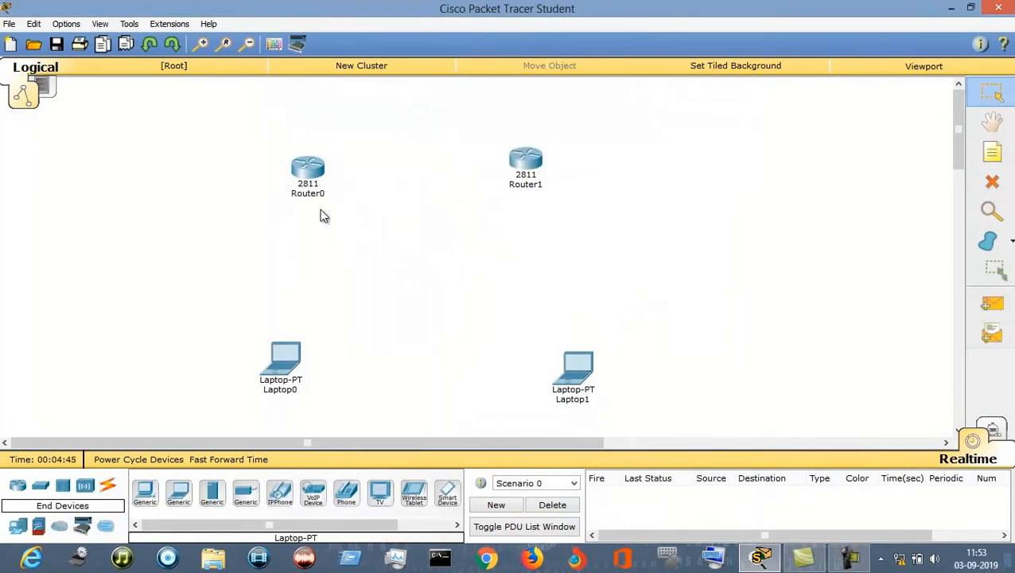
# Move Router0 slightly up and link its Serial0/2/0 to Router1's Serial0/2/0 with a Serial DCE cable, Router0 as the DCE end
pyautogui.moveTo(310, 170); pyautogui.dragTo(310, 158)
pyautogui.click(108, 486)
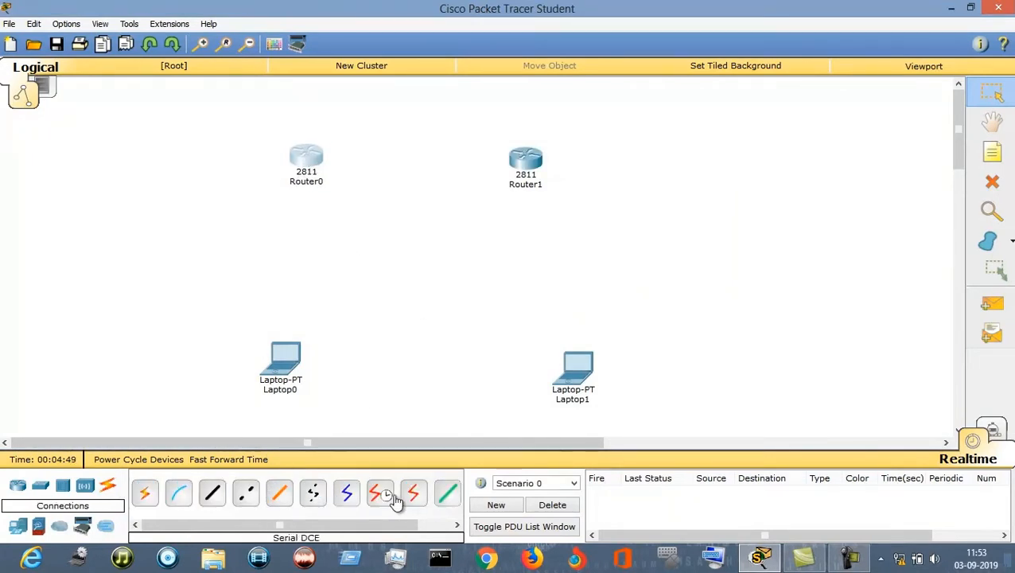
pyautogui.click(380, 497)
pyautogui.click(306, 162)
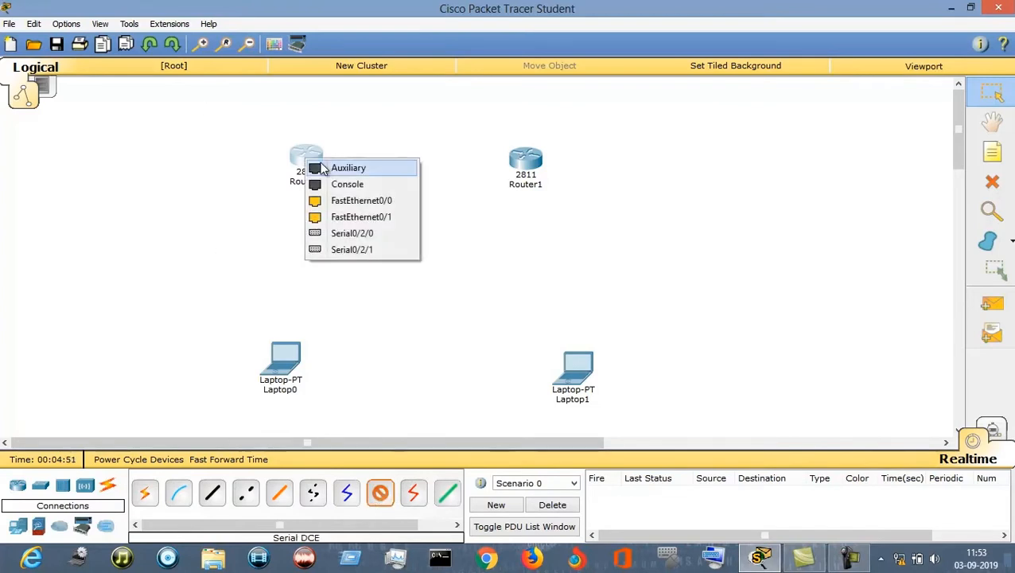
pyautogui.click(343, 233)
pyautogui.click(522, 157)
pyautogui.click(547, 230)
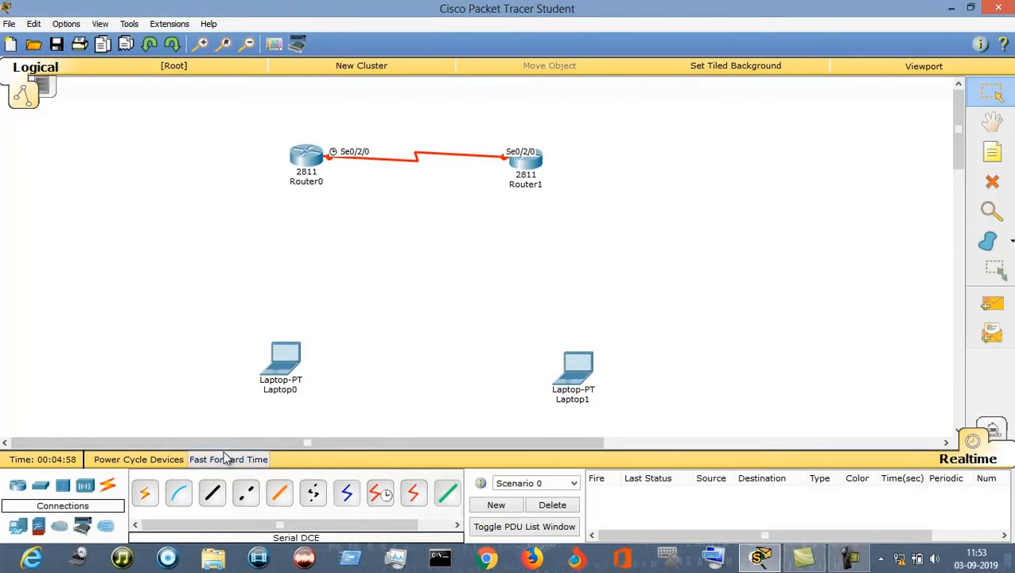
# Connect Router0's FastEthernet0/0 to Laptop0's FastEthernet0 with a copper cross-over cable
pyautogui.click(244, 496)
pyautogui.click(303, 153)
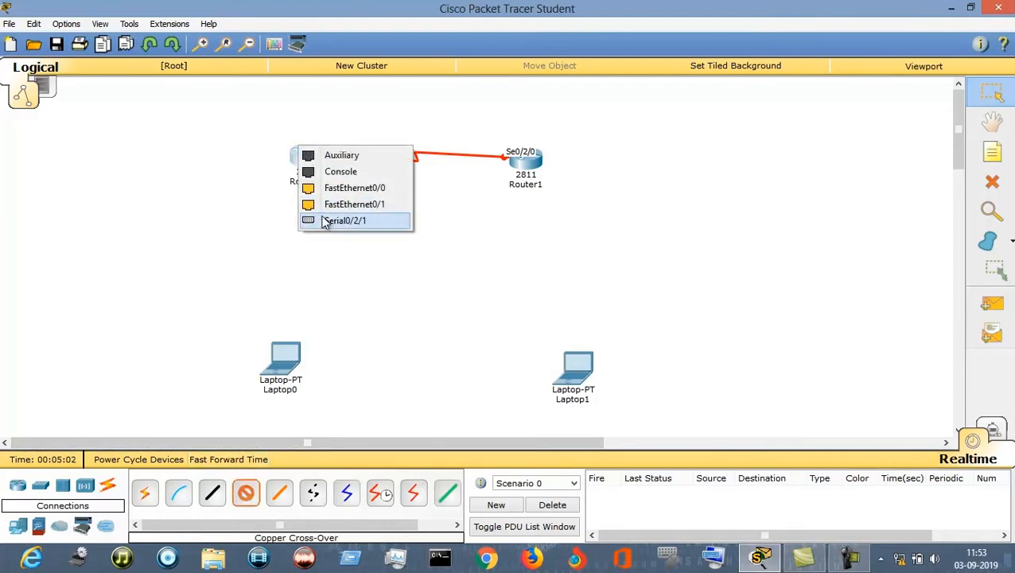
pyautogui.click(374, 205)
pyautogui.click(285, 359)
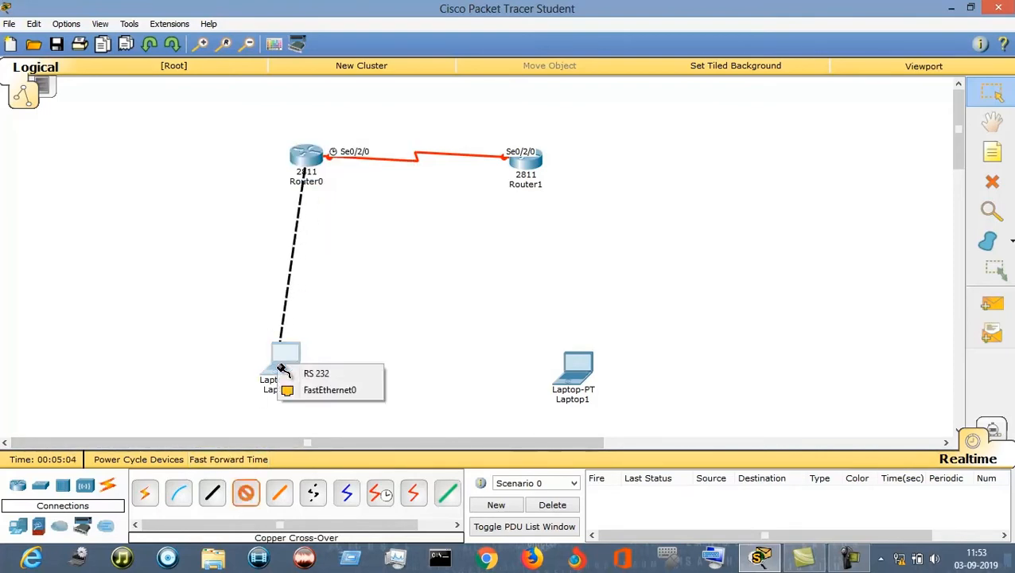
pyautogui.click(319, 389)
# Connect Router1's FastEthernet0/0 to Laptop1's FastEthernet0 with a copper cross-over cable
pyautogui.click(246, 493)
pyautogui.click(527, 163)
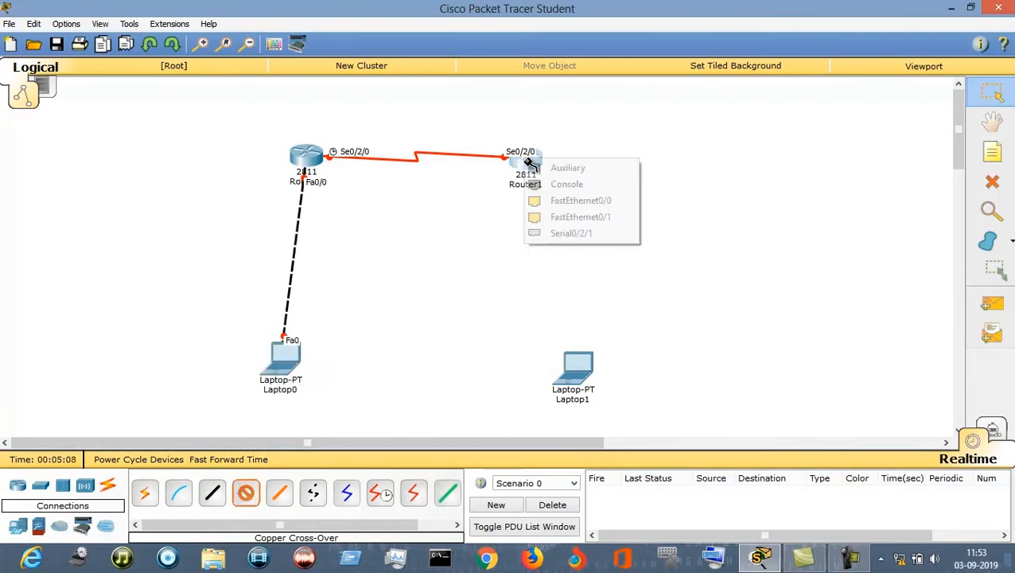
pyautogui.click(569, 200)
pyautogui.click(575, 365)
pyautogui.click(597, 390)
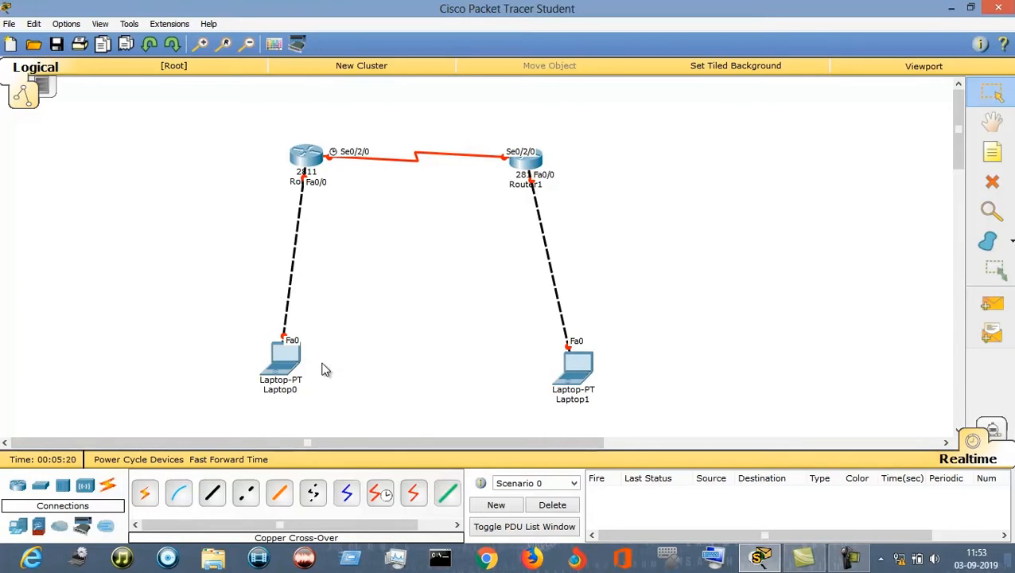
# Give Laptop0 the static IP address 192.168.10.1, subnet mask 255.255.255.0 and default gateway 192.168.10.2
pyautogui.click(282, 370)
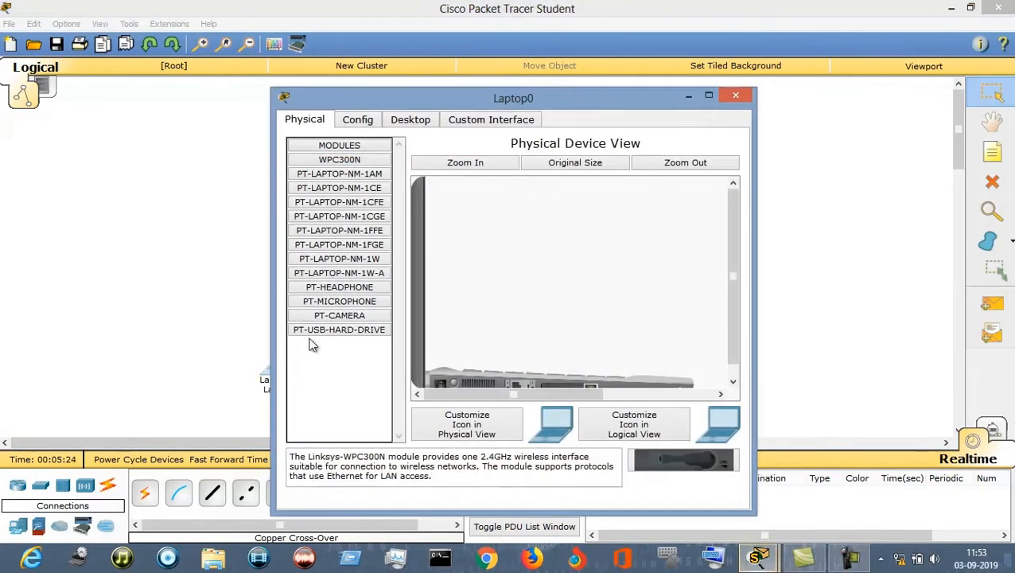
pyautogui.click(407, 124)
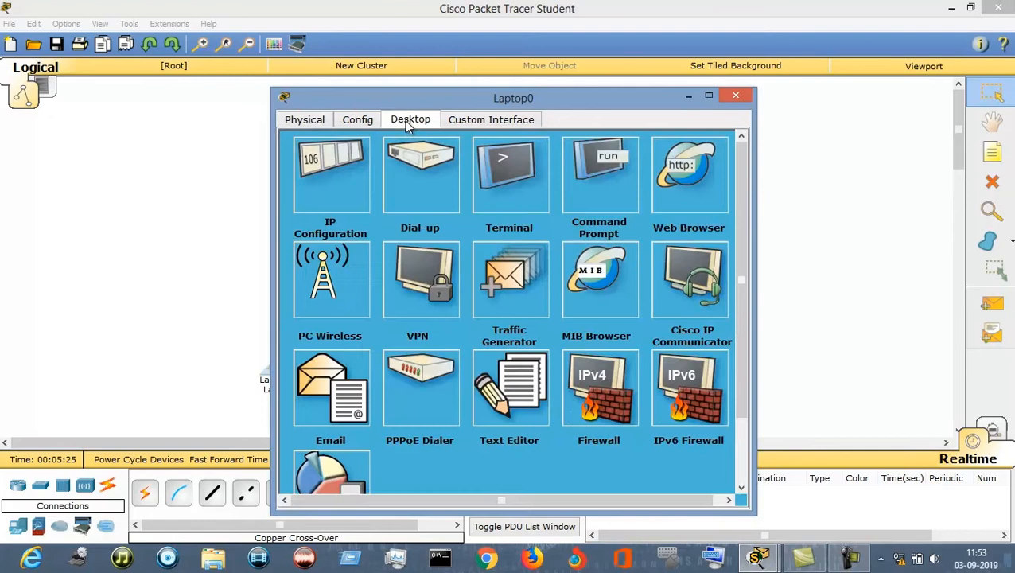
pyautogui.click(348, 185)
pyautogui.click(443, 211)
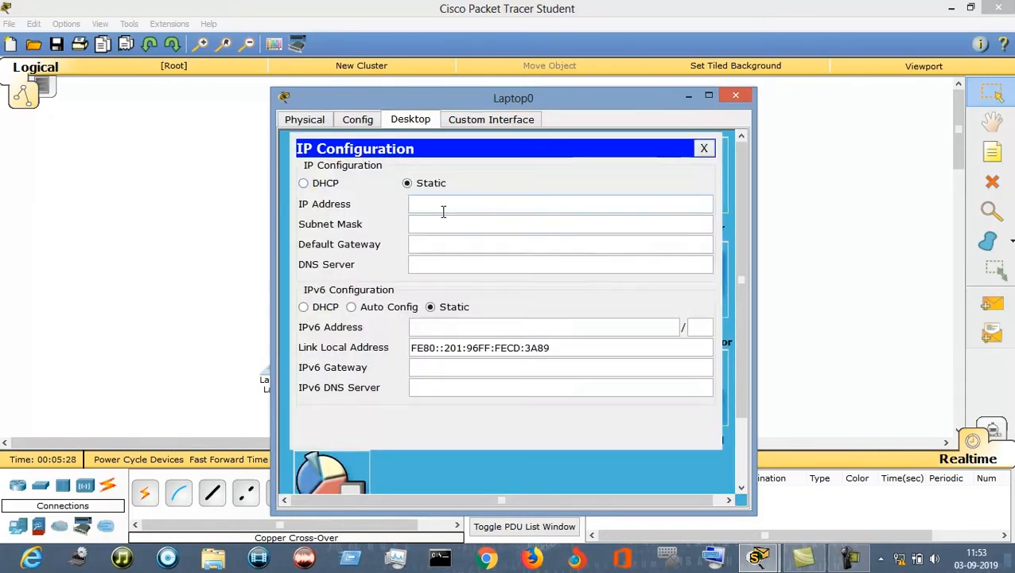
pyautogui.write('192.168.10.1')
pyautogui.press('Tab')
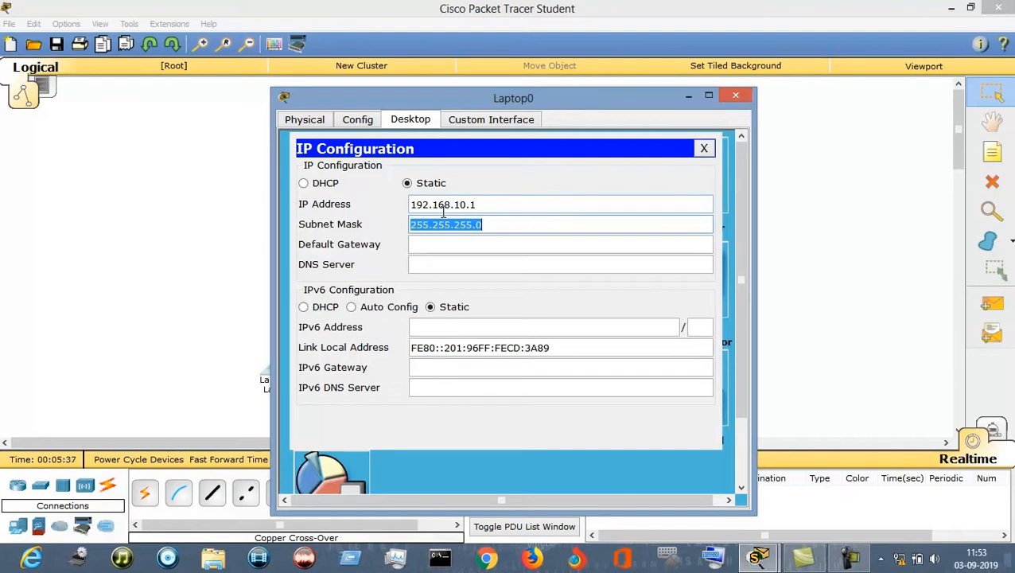
pyautogui.press('Tab')
pyautogui.write('192.168')
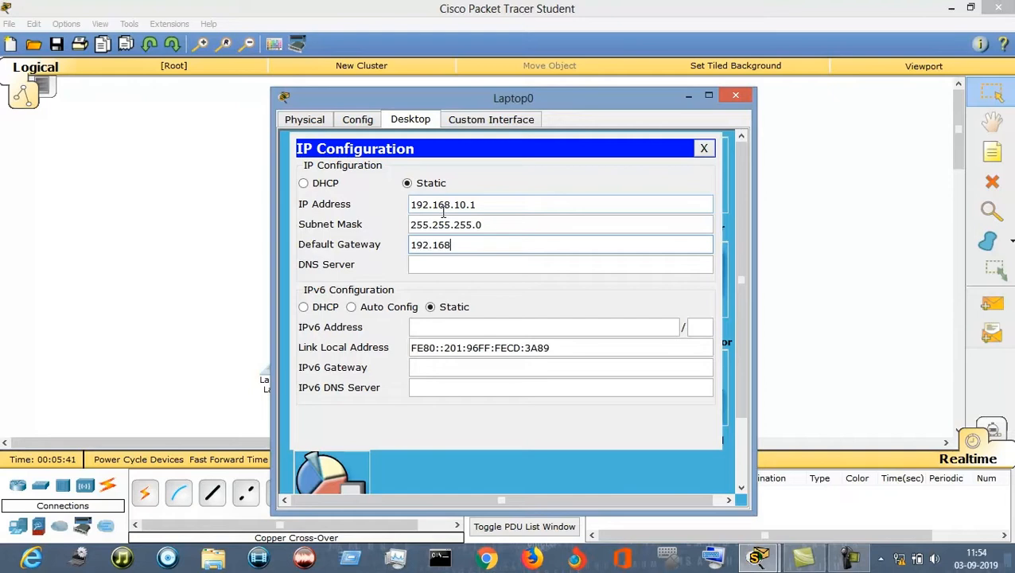
pyautogui.write('.10.2')
pyautogui.click(705, 150)
pyautogui.click(724, 96)
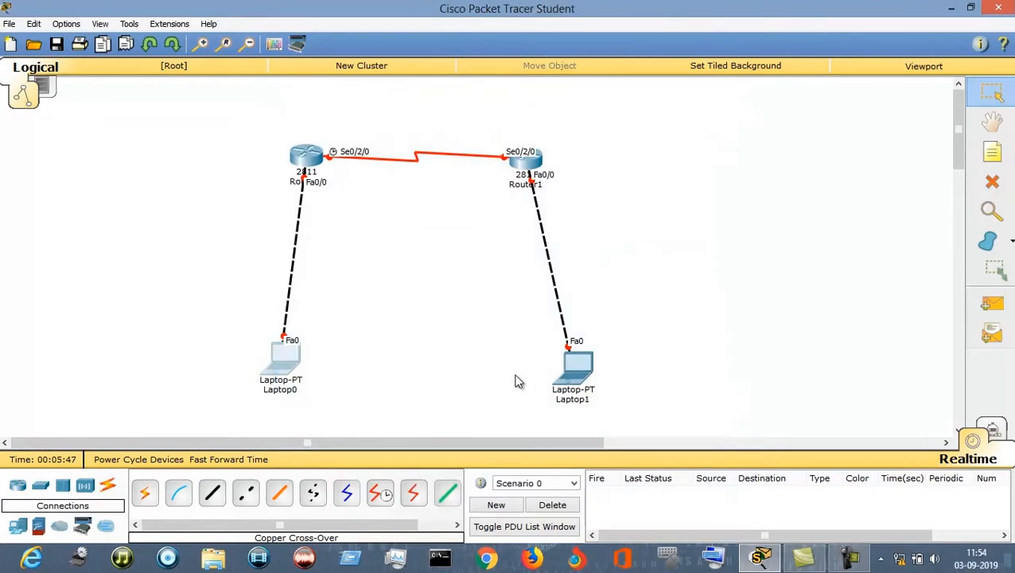
# In Router0's command line, decline the configuration dialog and enter global configuration mode with en and config t
pyautogui.click(309, 159)
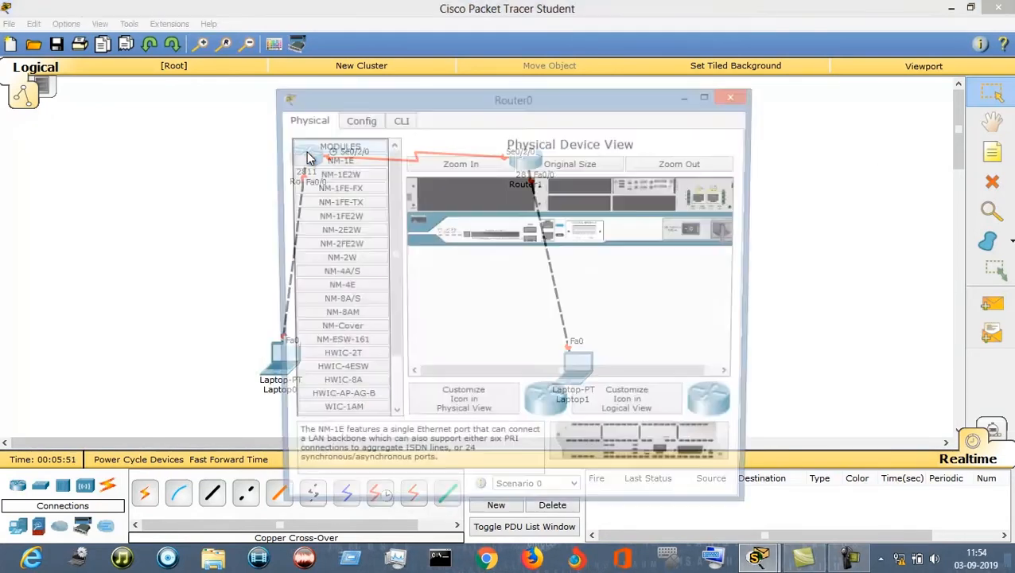
pyautogui.click(397, 120)
pyautogui.write('no')
pyautogui.press('Return')
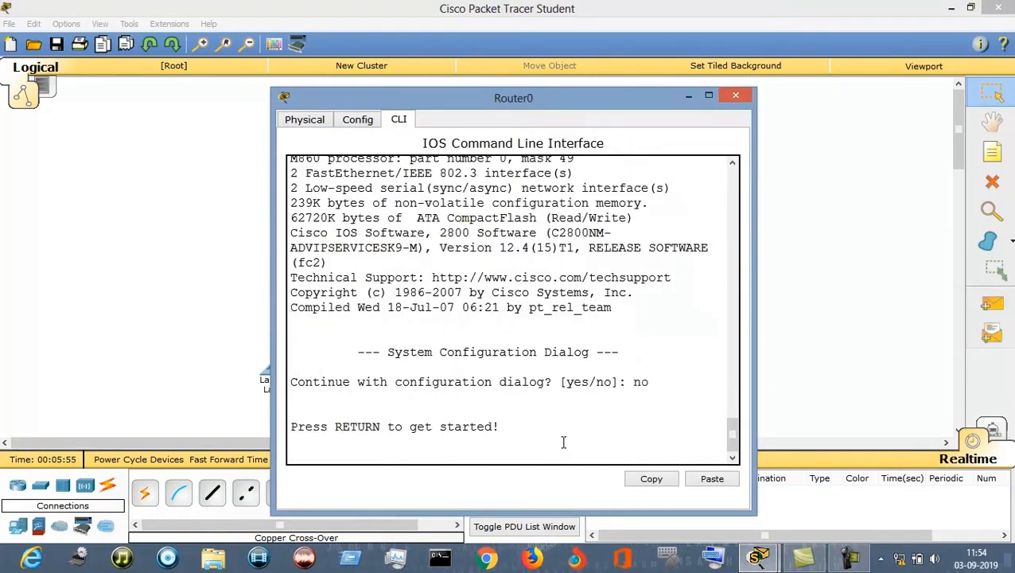
pyautogui.press('Return')
pyautogui.write('en')
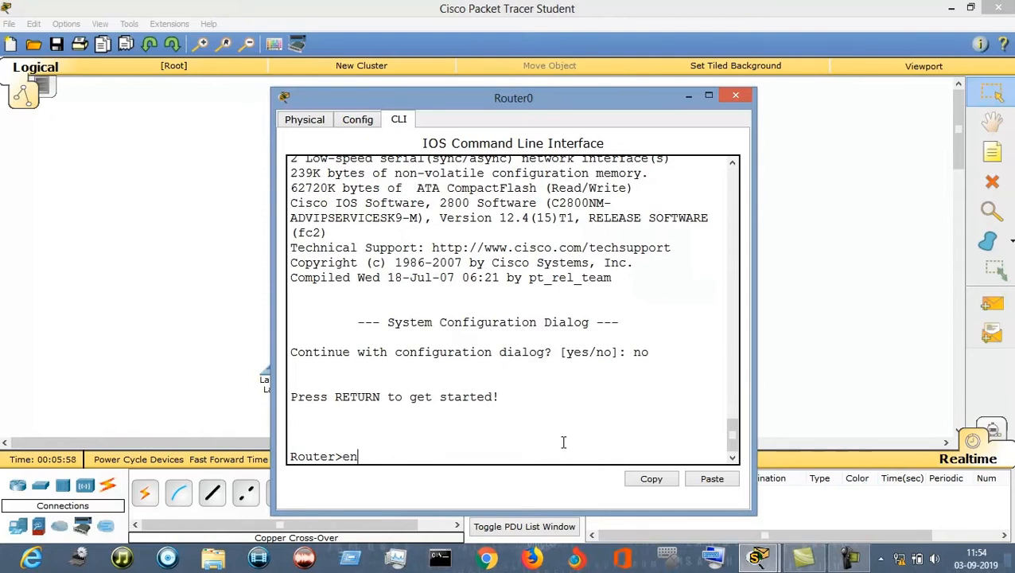
pyautogui.press('Return')
pyautogui.write('confi')
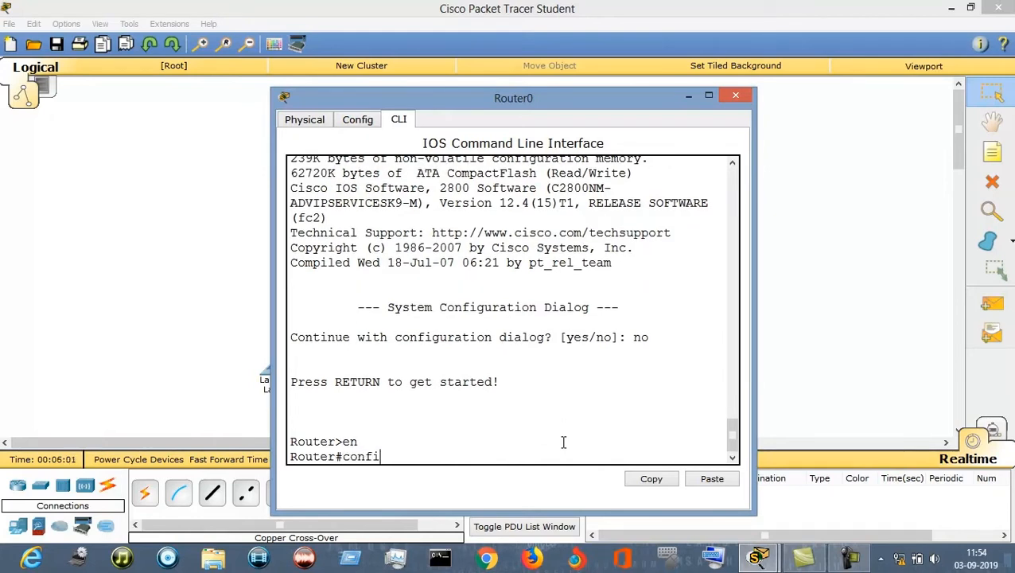
pyautogui.write('g t')
pyautogui.press('Return')
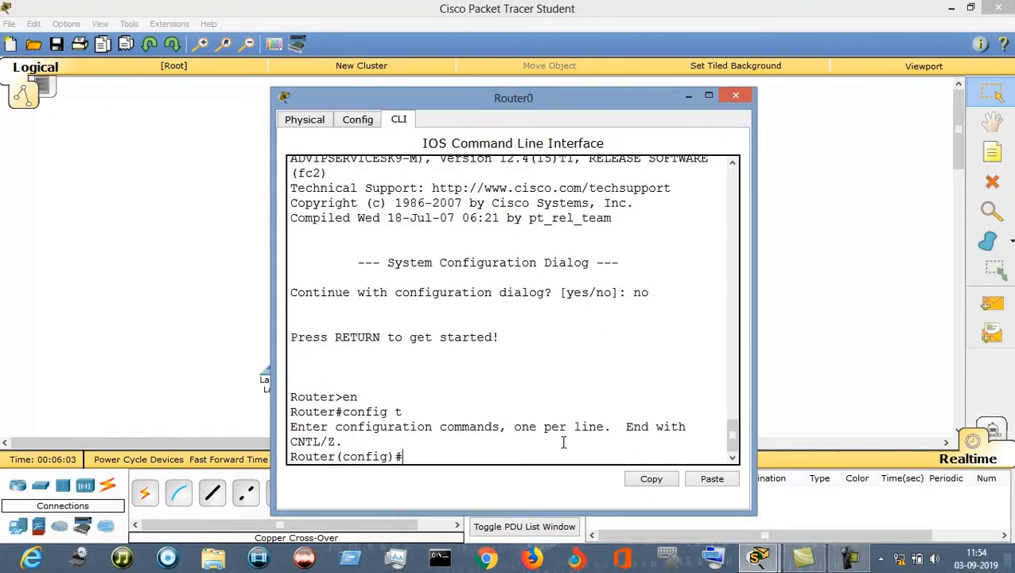
# On Router0, assign interface fa 0/0 the IP address 192.168.10.2 with subnet mask 255.255.255.0
pyautogui.moveTo(469, 103); pyautogui.dragTo(615, 106)
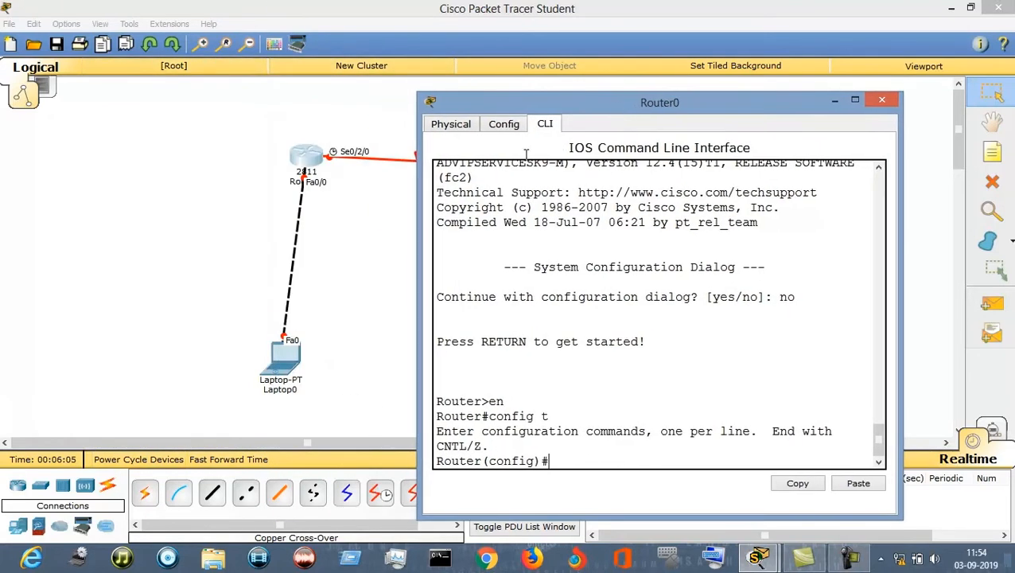
pyautogui.write('int fa 0/0')
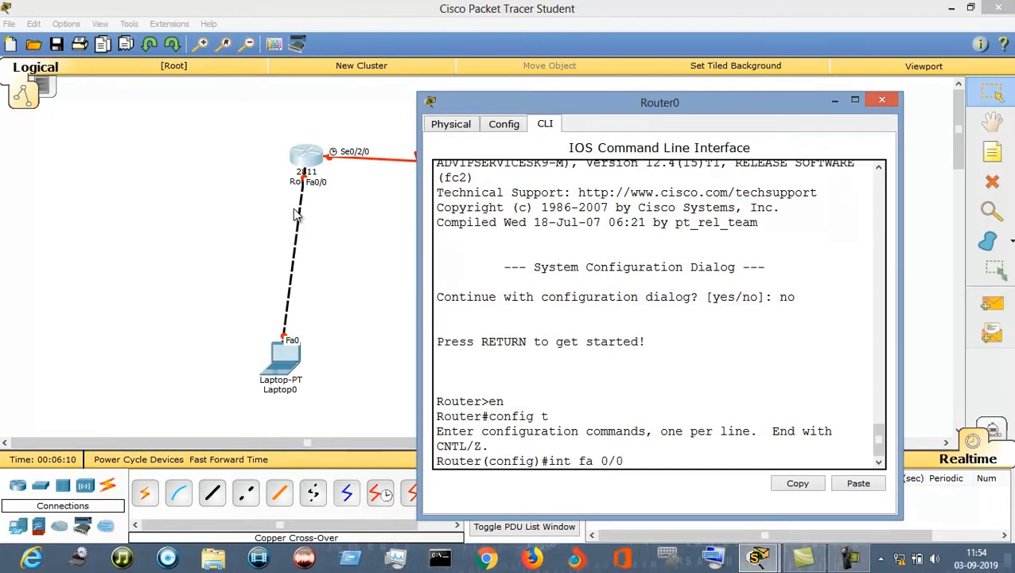
pyautogui.press('Return')
pyautogui.write('ip add')
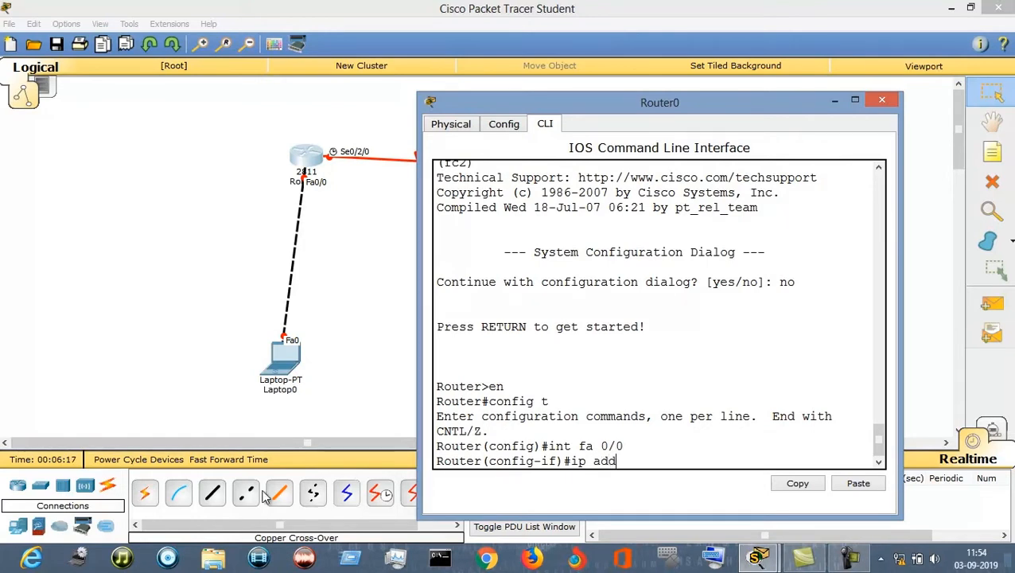
pyautogui.write('192.16')
pyautogui.write('8.')
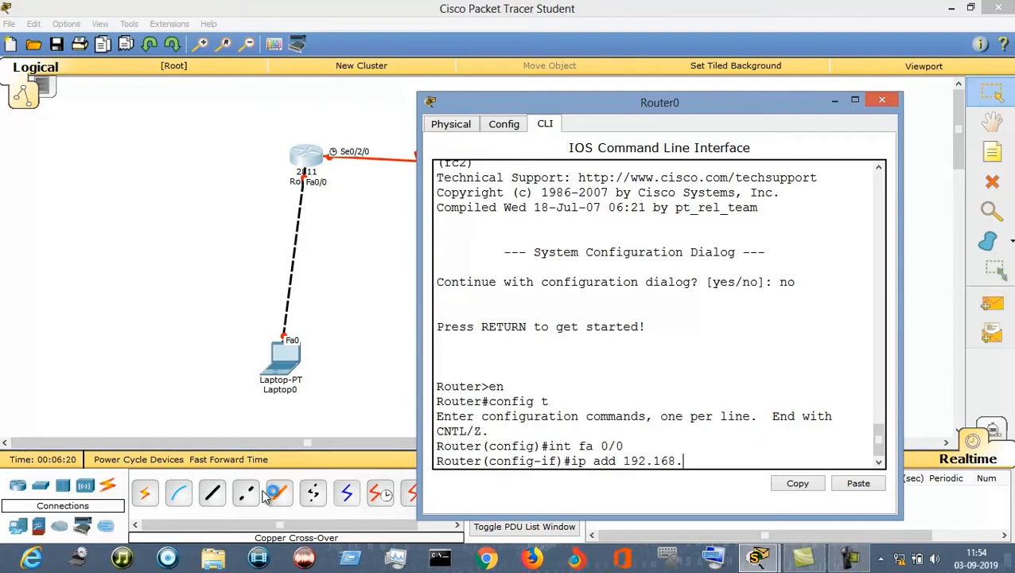
pyautogui.write('10.2 255.255.255.0')
pyautogui.press('Return')
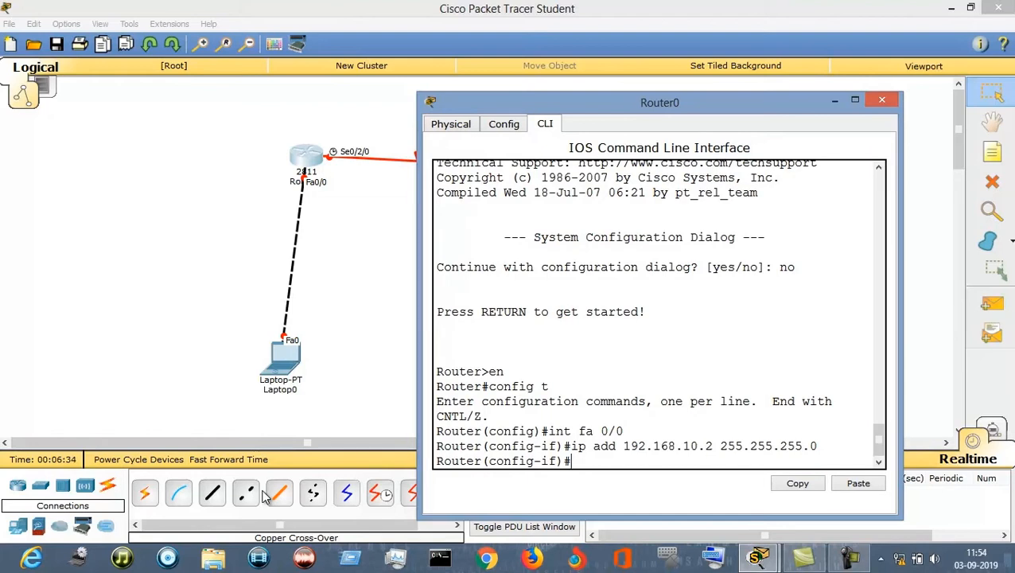
# Enable Router0's FastEthernet0/0 interface with no shut and exit interface configuration mode
pyautogui.write('no shut')
pyautogui.press('Return')
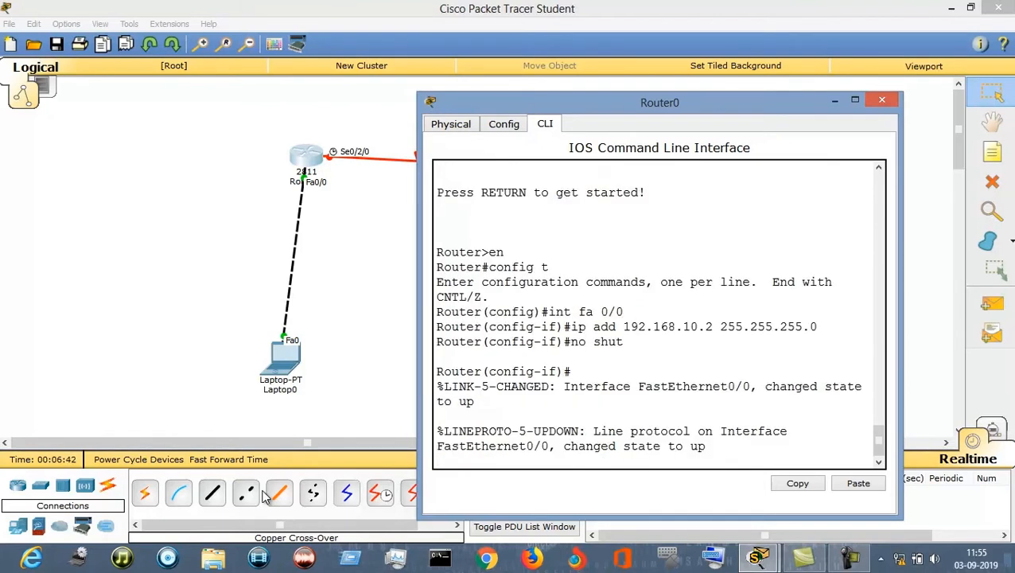
pyautogui.press('Return')
pyautogui.write('exit')
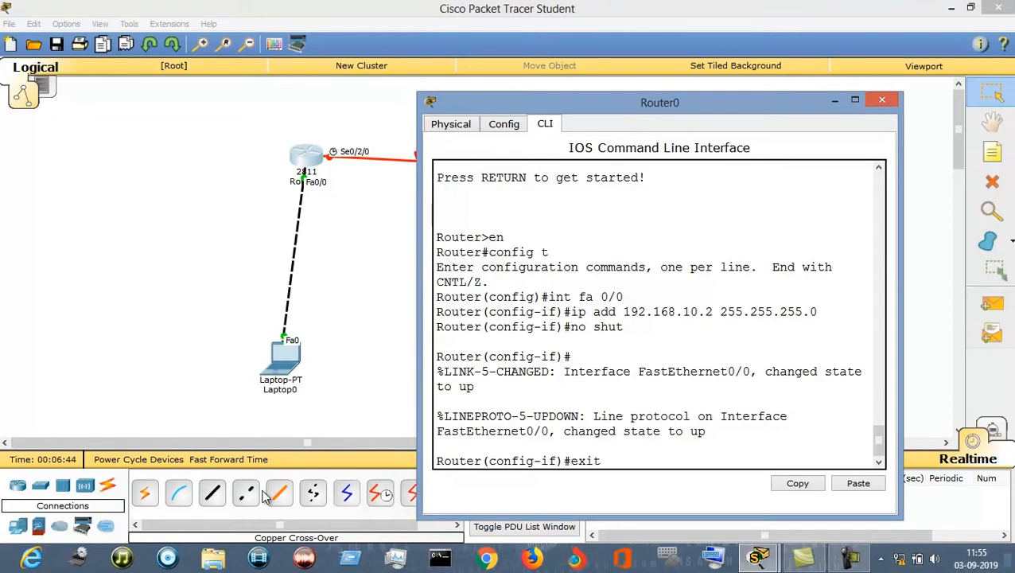
pyautogui.press('Return')
# Give Router0's interface se 0/2/0 the IP address 192.168.20.1 with mask 255.255.255.0, enable it with no shut, and close the router window
pyautogui.write('int se ')
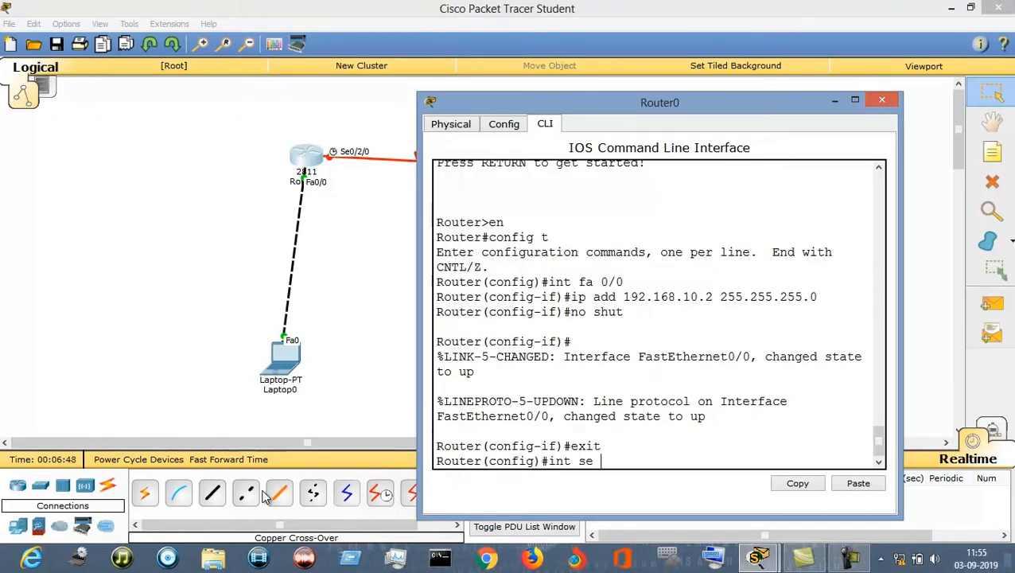
pyautogui.write('0/2/0')
pyautogui.press('Return')
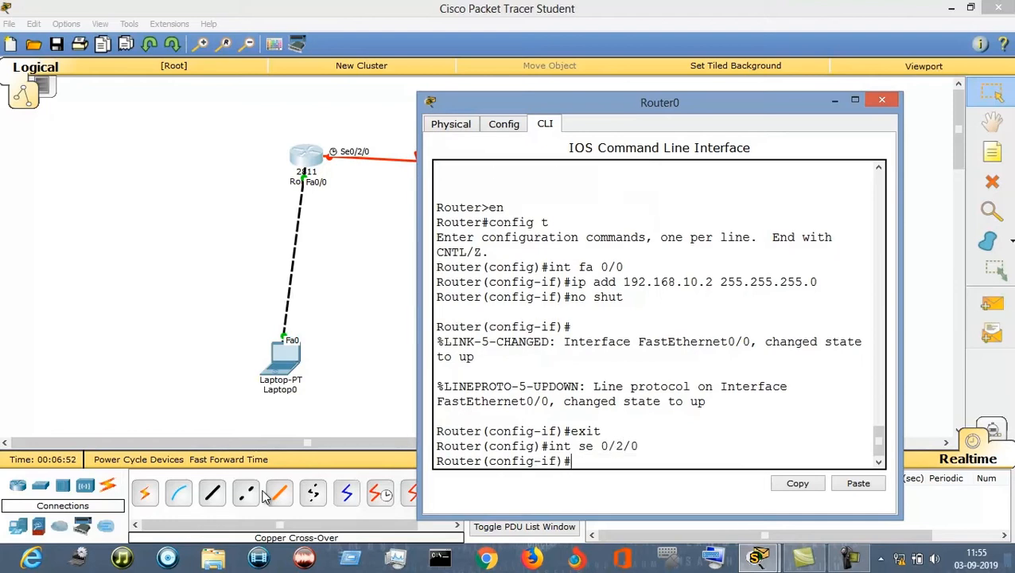
pyautogui.write('ip add 192.168.20.1')
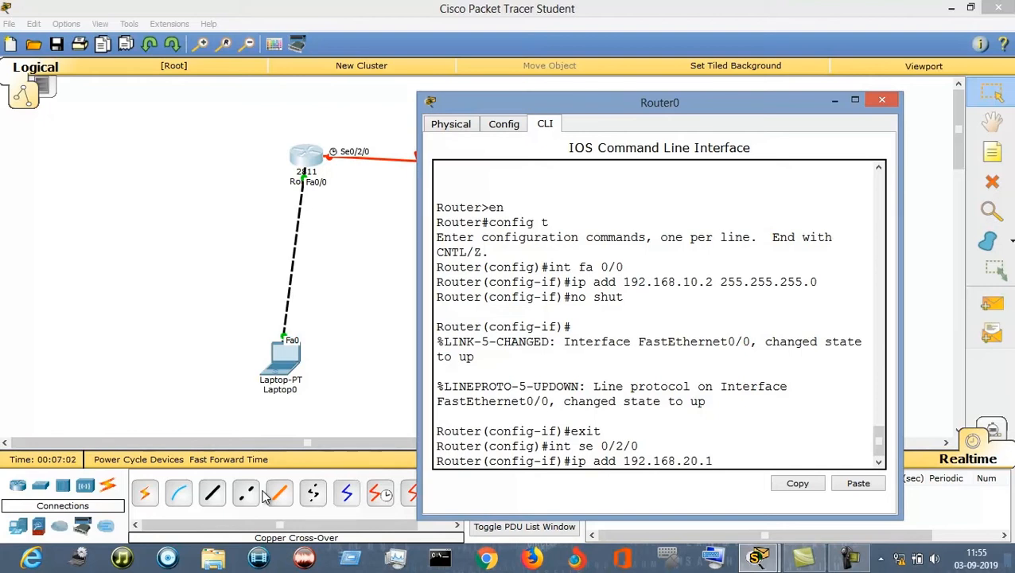
pyautogui.write(' 255.255.255.0')
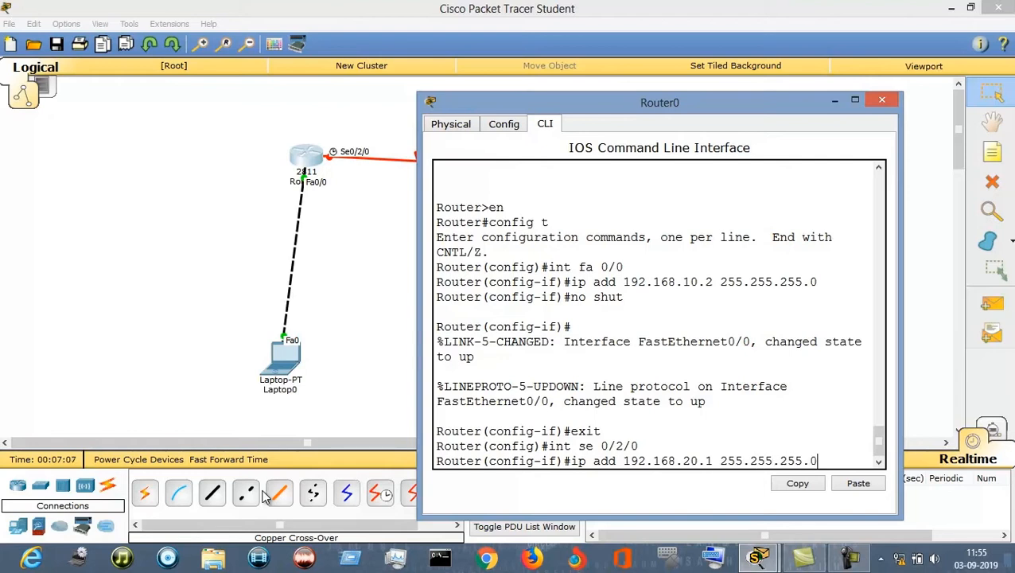
pyautogui.press('Return')
pyautogui.write('no shu')
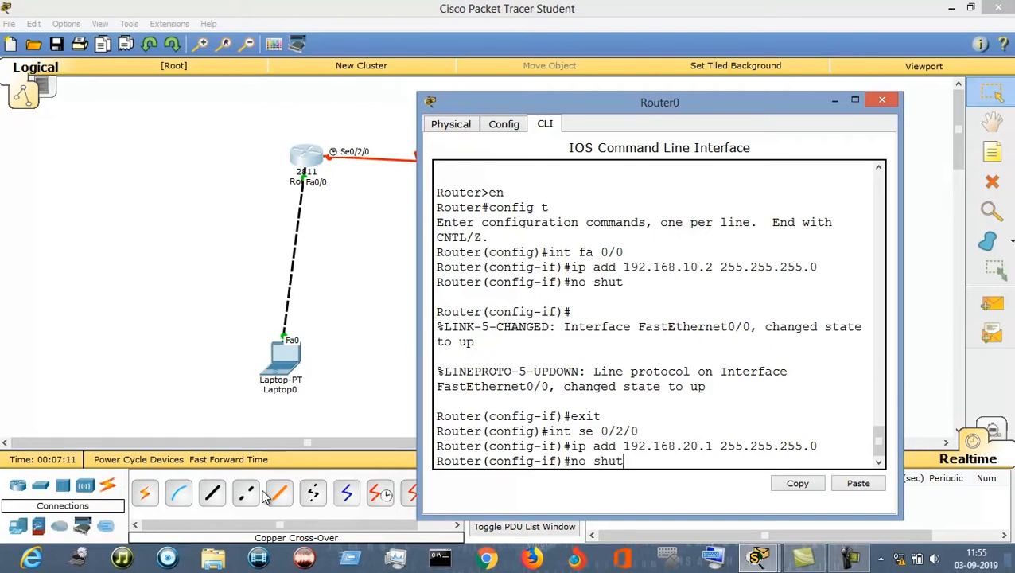
pyautogui.write('t')
pyautogui.press('Return')
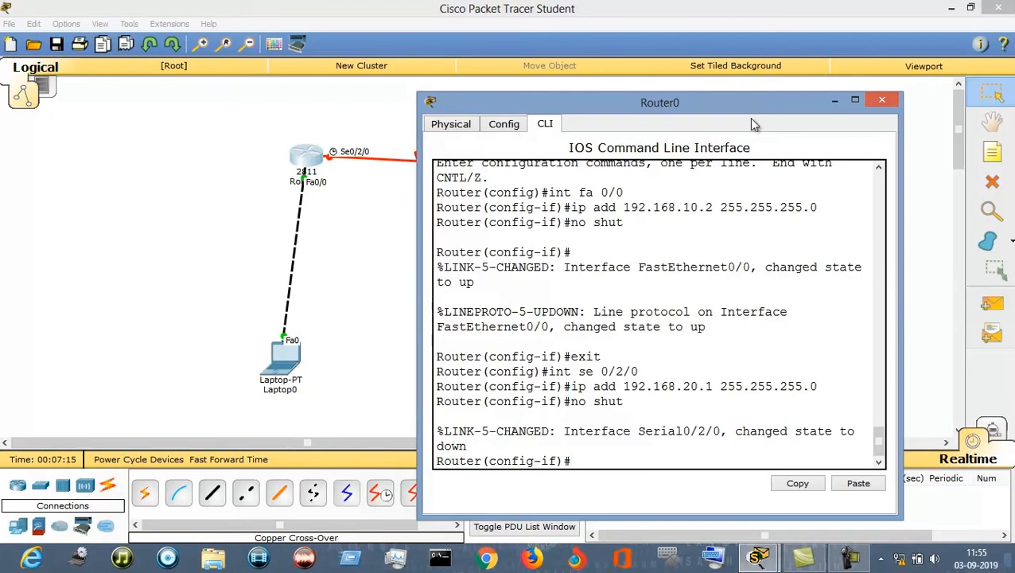
pyautogui.click(882, 101)
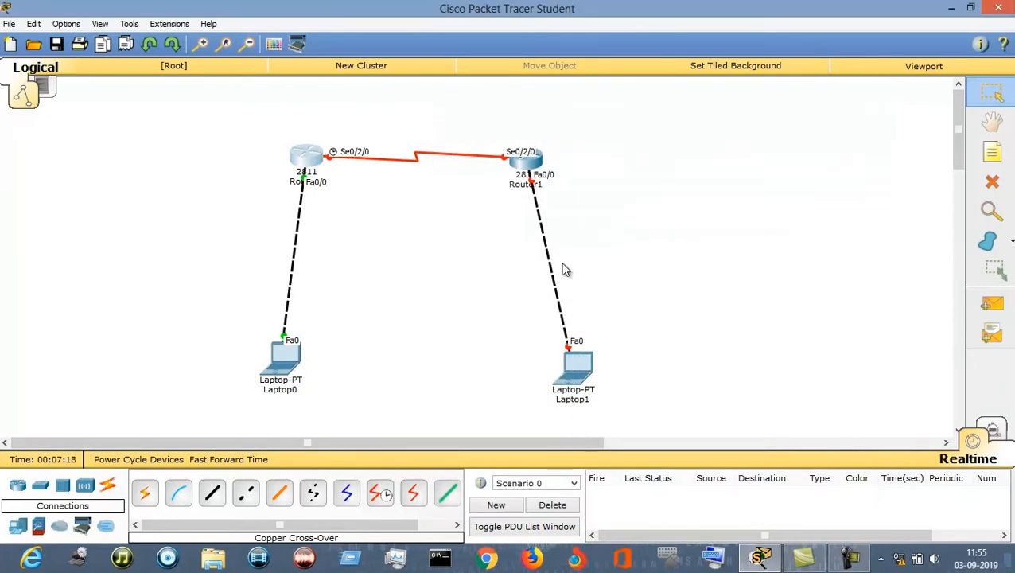
# In Router1's command line, decline the configuration dialog and enter global configuration mode with en and config t
pyautogui.click(529, 164)
pyautogui.moveTo(600, 100); pyautogui.dragTo(908, 86)
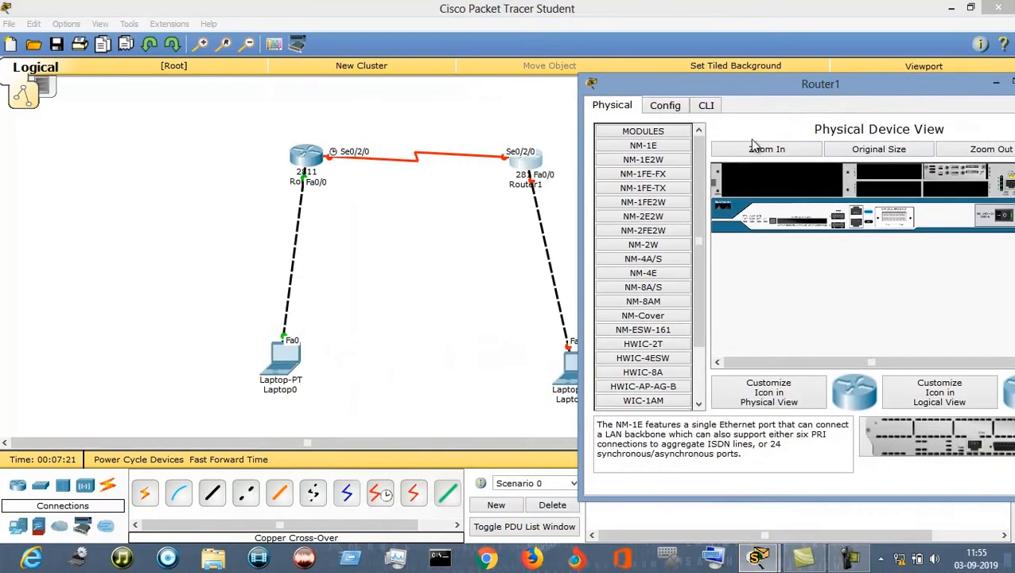
pyautogui.click(706, 105)
pyautogui.write('no')
pyautogui.press('Return')
pyautogui.press('Return')
pyautogui.write('en')
pyautogui.press('Return')
pyautogui.write('config t')
pyautogui.press('Return')
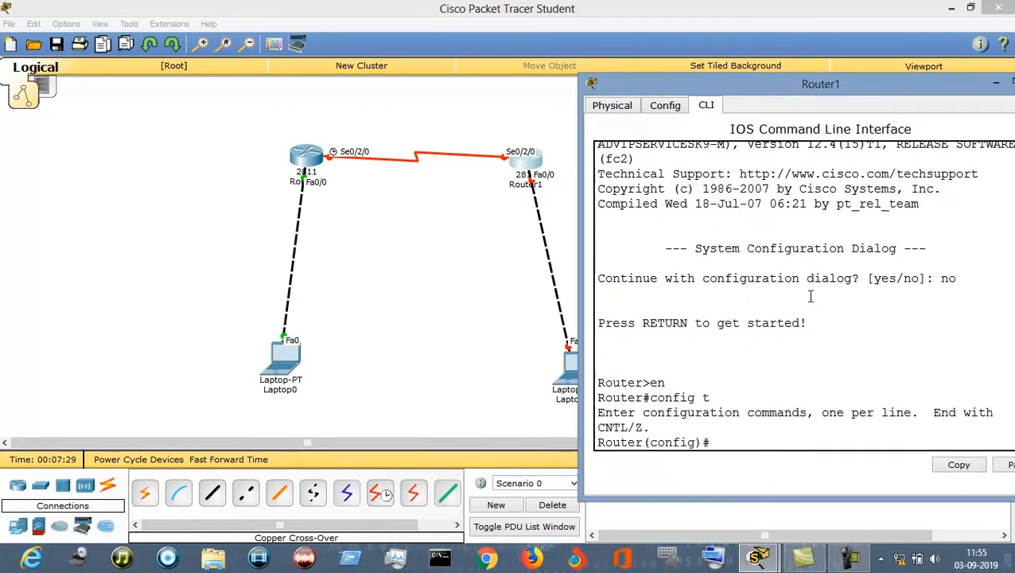
# Give Router1's interface se 0/2/0 the IP address 192.168.20.2 with mask 255.255.255.0, enable it with no shut, and exit interface mode
pyautogui.write('int se 0/2/0')
pyautogui.press('Return')
pyautogui.write('ip add 192.168.20.2')
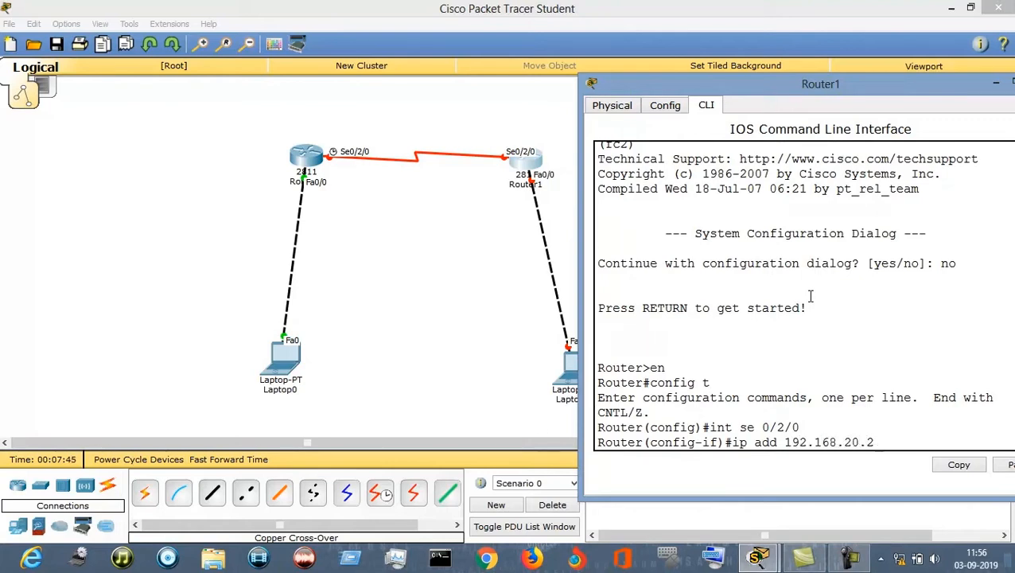
pyautogui.write(' 255.255.255.0')
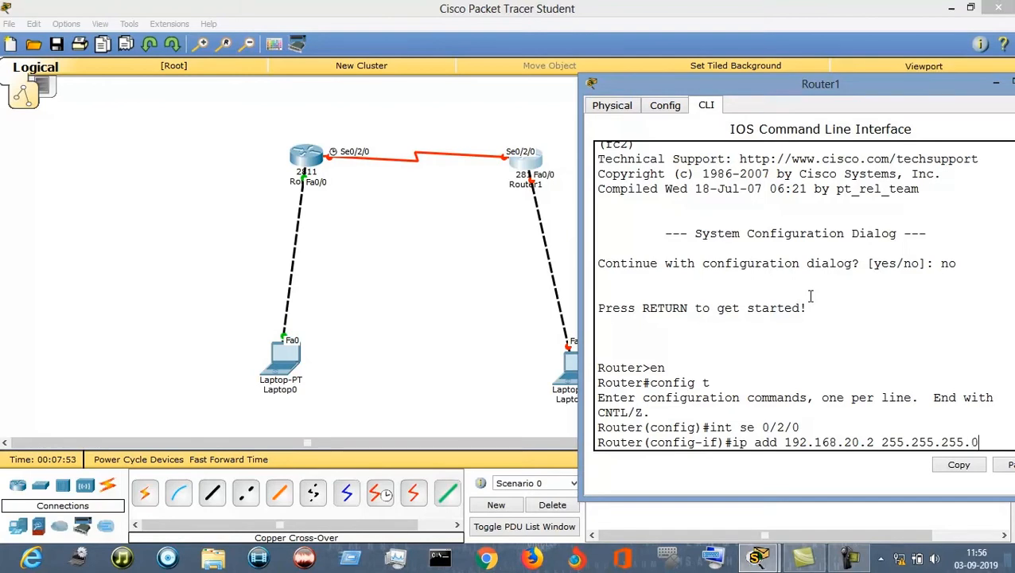
pyautogui.press('Return')
pyautogui.write('no shut')
pyautogui.press('Return')
pyautogui.write('p')
pyautogui.press('Return')
pyautogui.write('er(config-if)#exit')
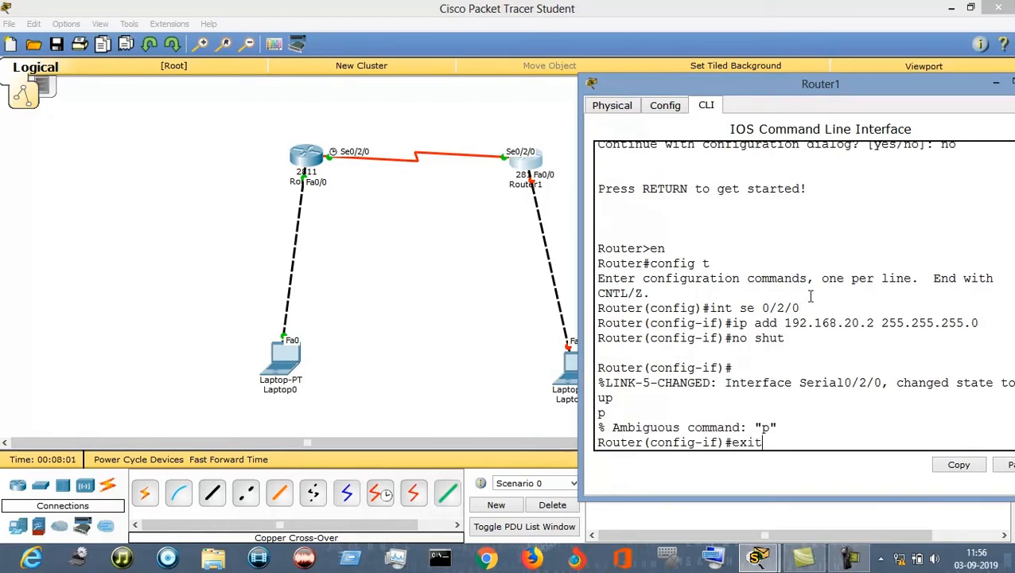
pyautogui.press('Return')
# On Router1, assign interface fa 0/0 the IP address 192.168.30.1 with subnet mask 255.255.255.0
pyautogui.write('i')
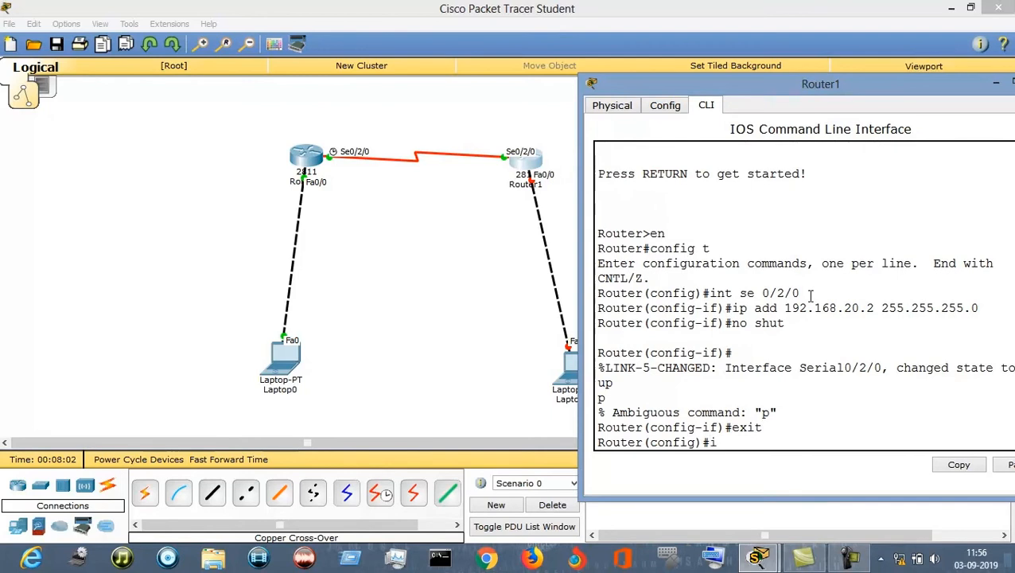
pyautogui.write('nt fa ')
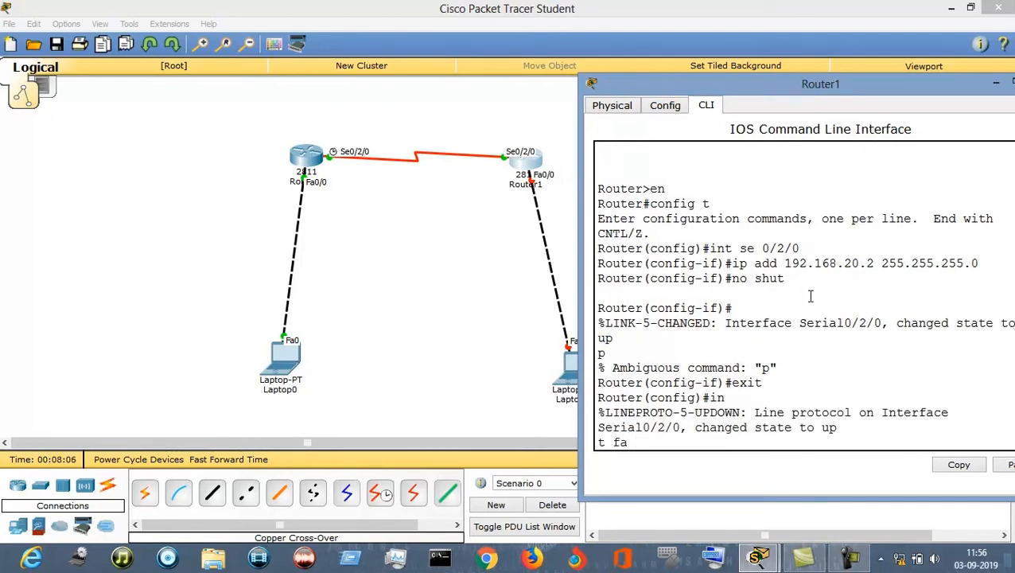
pyautogui.write('0/0')
pyautogui.press('Return')
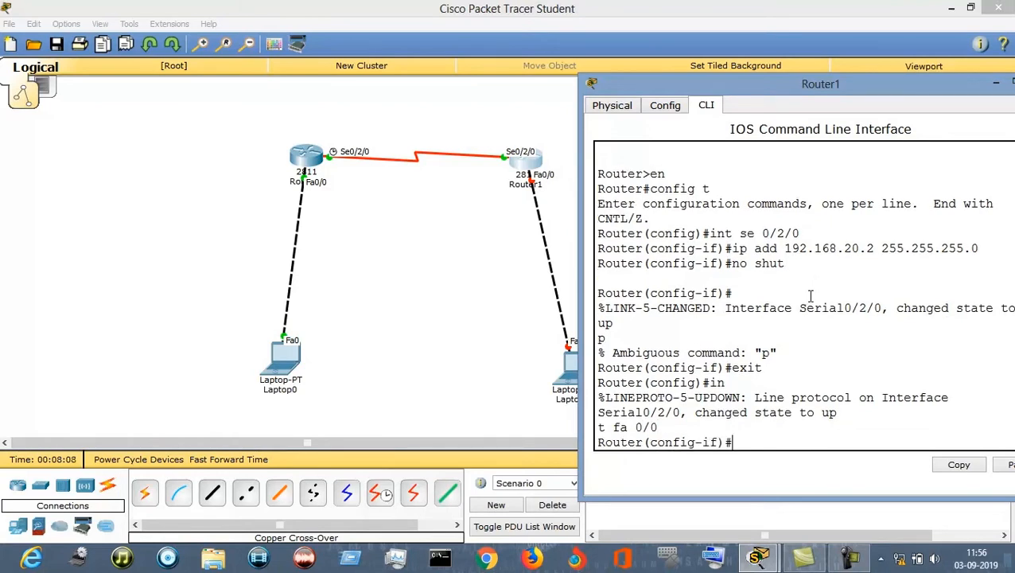
pyautogui.write('ip add 19')
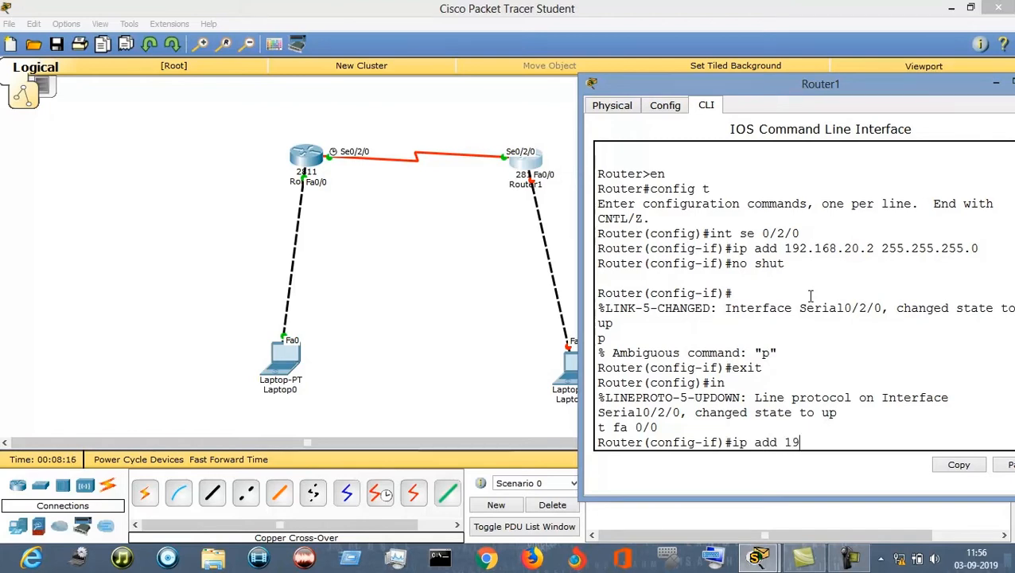
pyautogui.write('2.168.3')
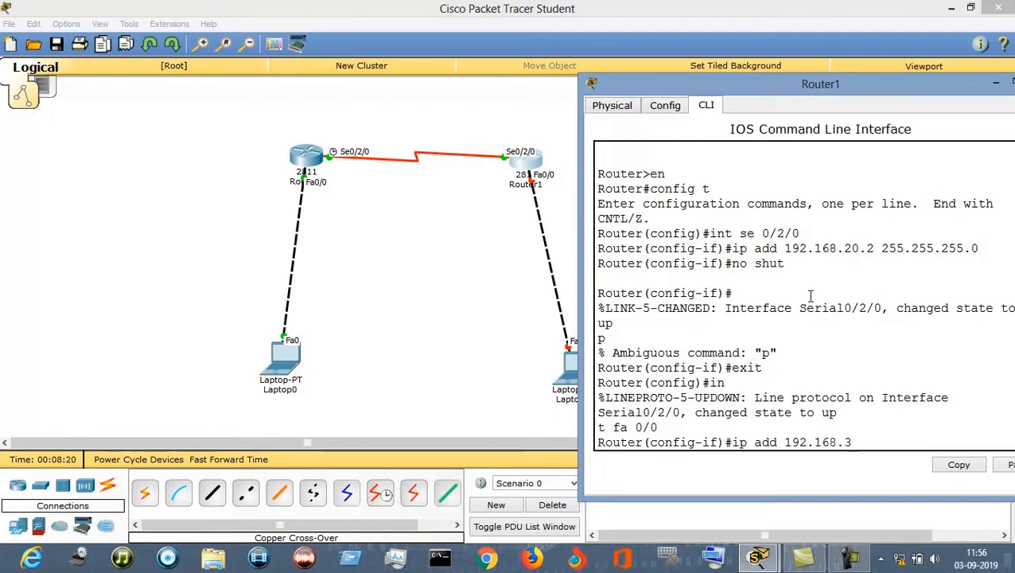
pyautogui.write('0.1')
pyautogui.write(' 255.2')
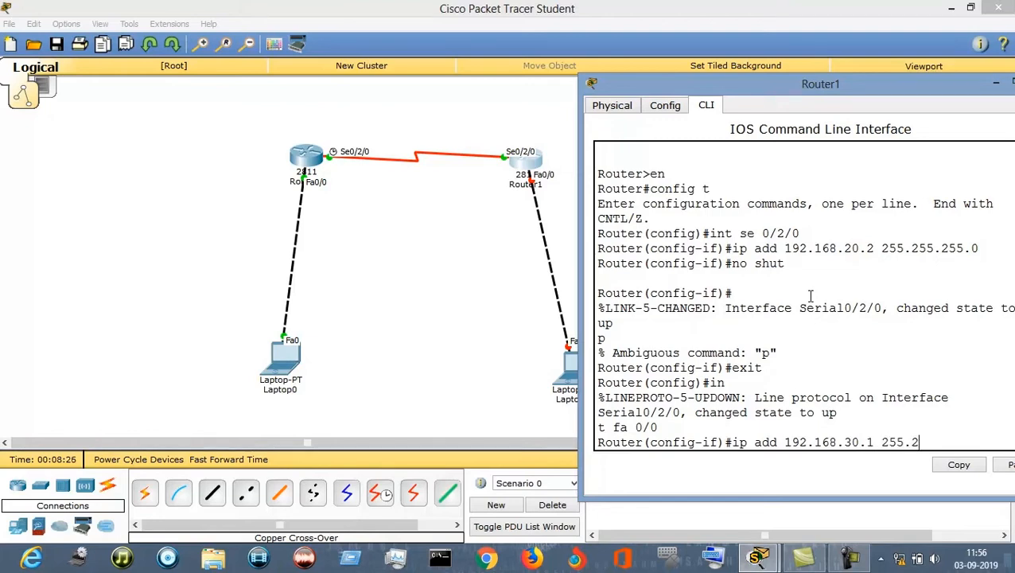
pyautogui.write('552')
pyautogui.press('BackSpace')
pyautogui.write('.255.0')
pyautogui.press('Return')
# Enable Router1's FastEthernet0/0 interface with no shut and close the router window
pyautogui.write('no shut')
pyautogui.press('Return')
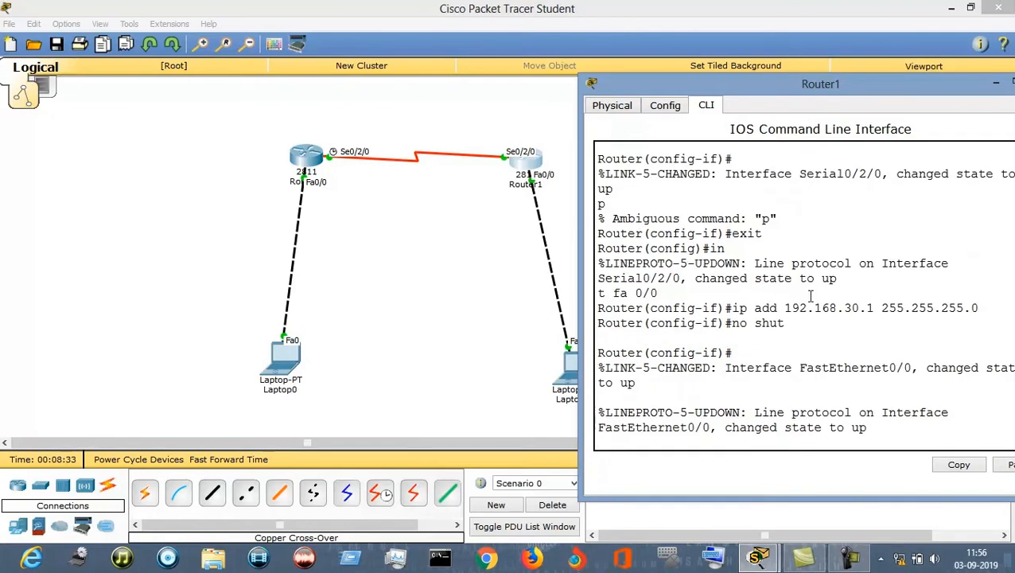
pyautogui.press('Return')
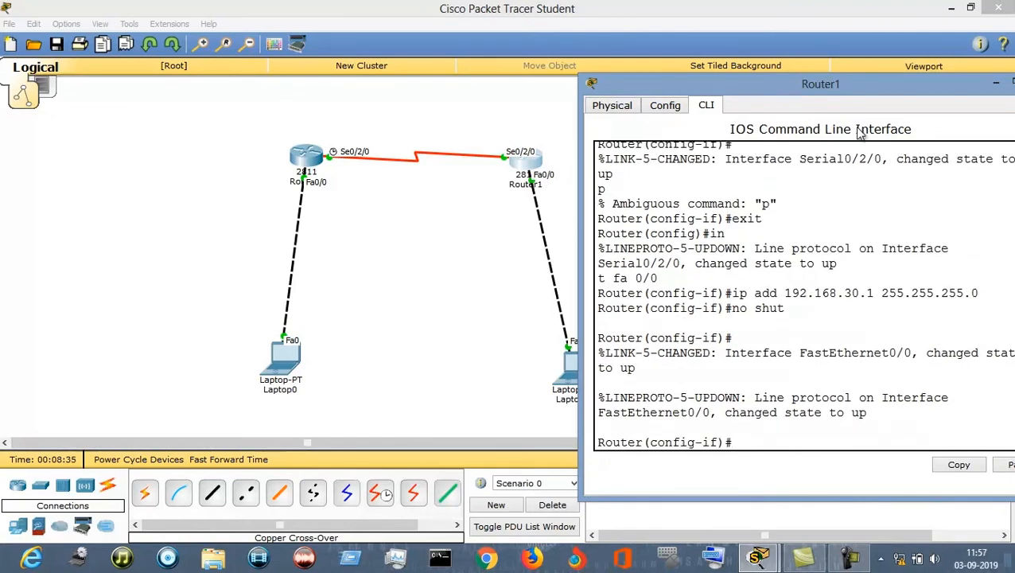
pyautogui.moveTo(880, 87); pyautogui.dragTo(721, 113)
pyautogui.click(899, 105)
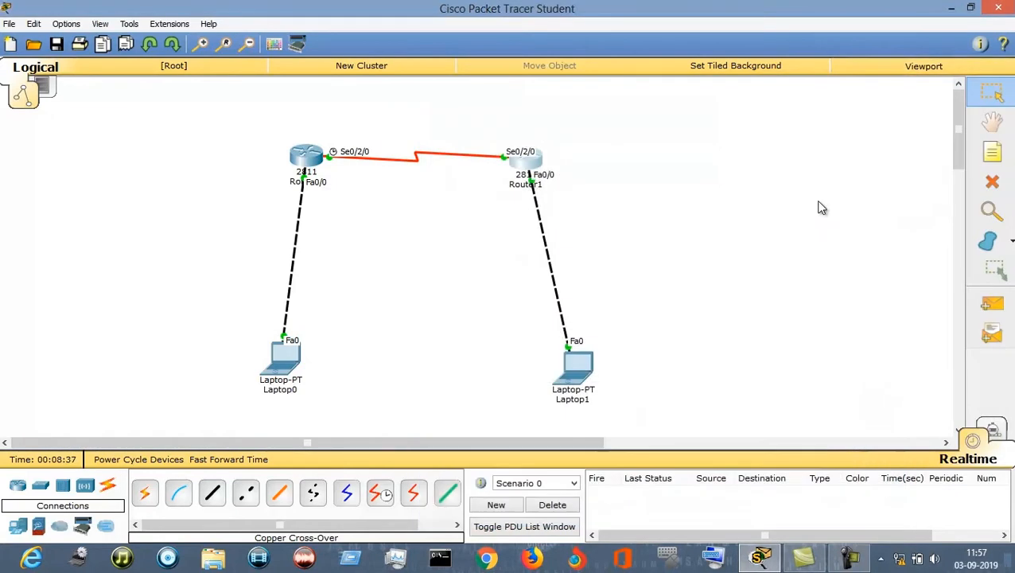
# Give Laptop1 the static IP address 192.168.30.2, subnet mask 255.255.255.0 and default gateway 192.168.30.1, and close its window
pyautogui.click(579, 368)
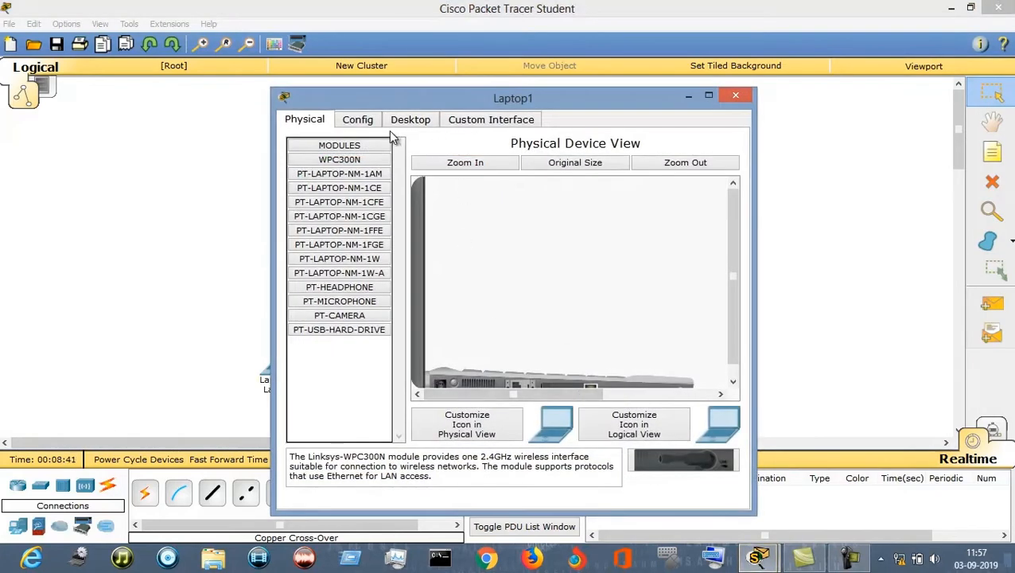
pyautogui.click(370, 128)
pyautogui.click(412, 127)
pyautogui.click(370, 181)
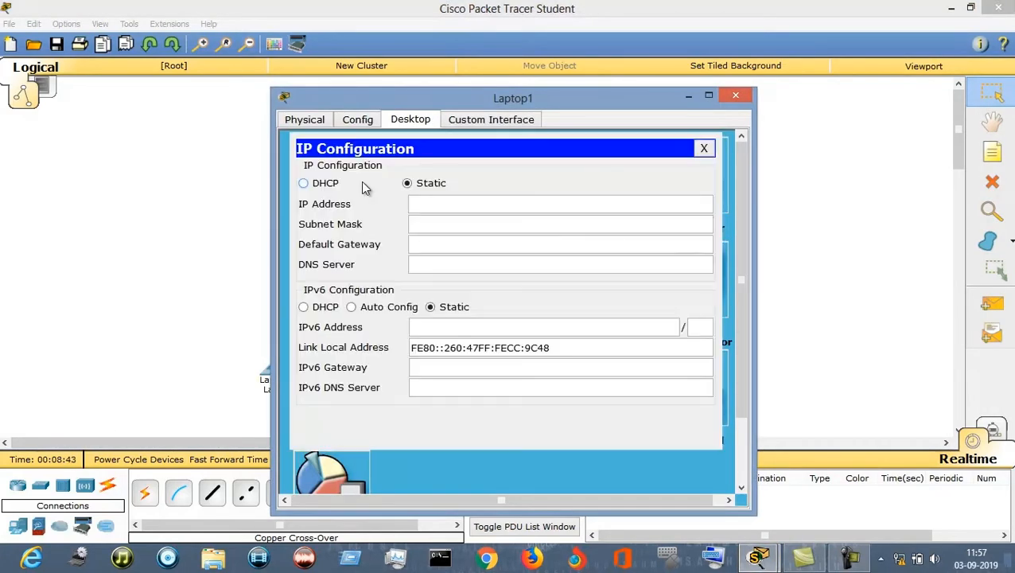
pyautogui.click(449, 203)
pyautogui.write('192.168.30.2')
pyautogui.press('Tab')
pyautogui.press('Tab')
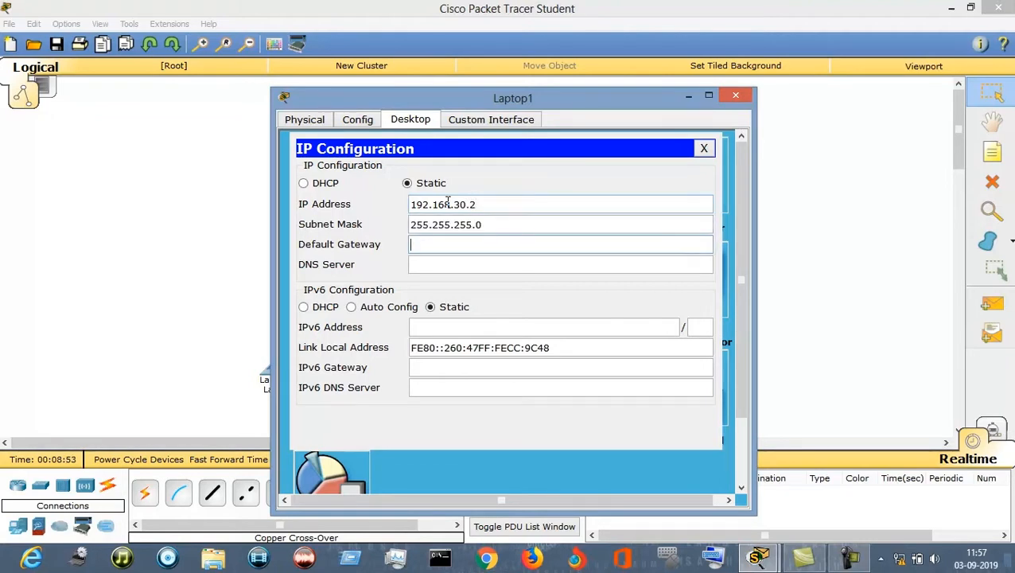
pyautogui.write('192.168.30.1')
pyautogui.click(704, 148)
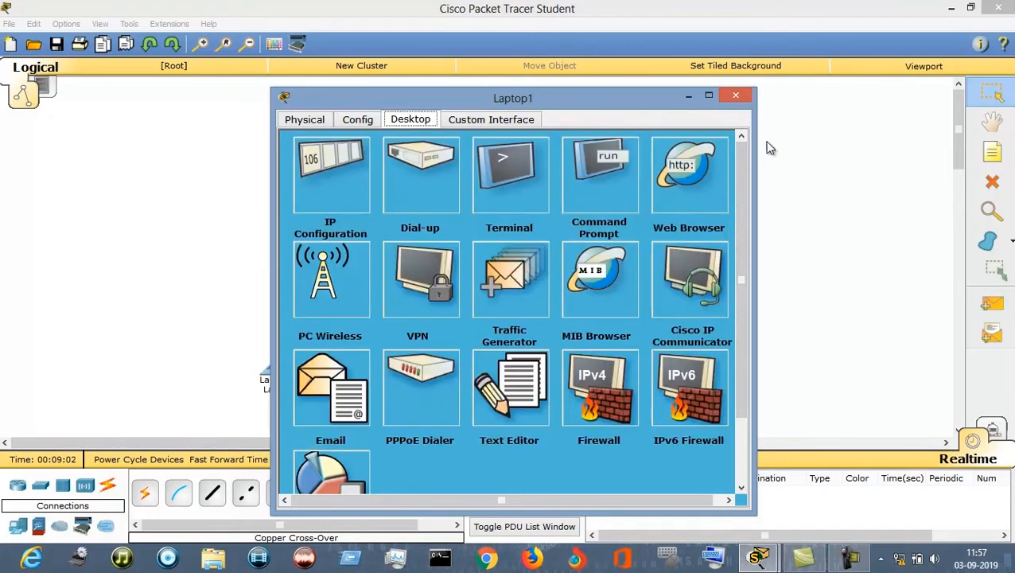
pyautogui.click(762, 154)
pyautogui.moveTo(760, 555)
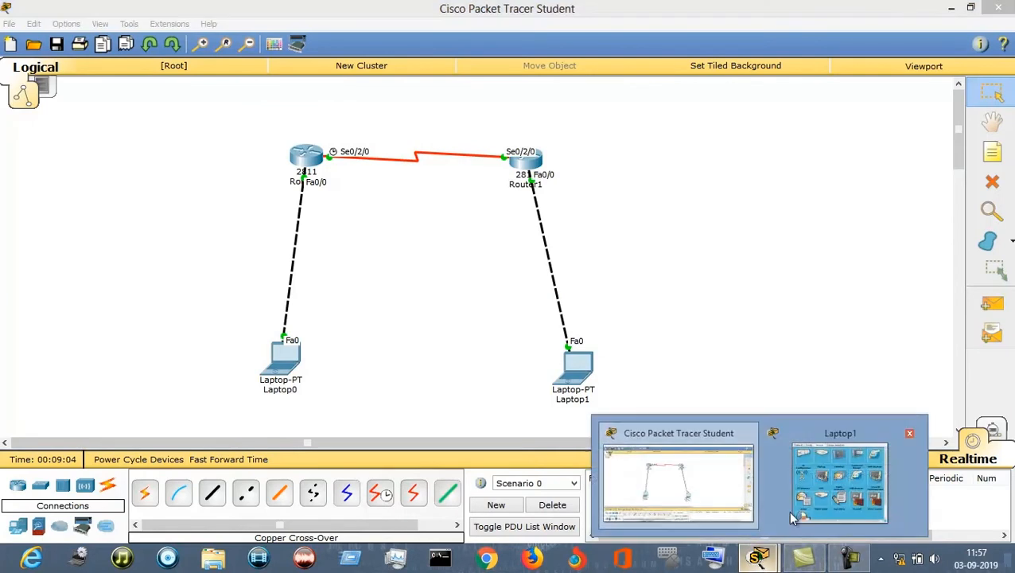
pyautogui.click(841, 481)
pyautogui.click(731, 95)
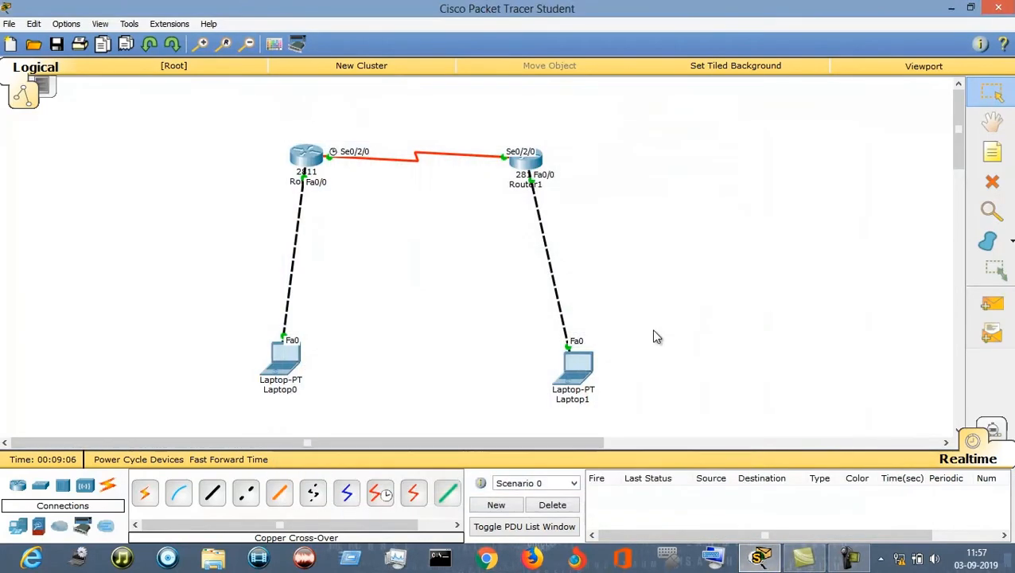
pyautogui.moveTo(569, 373)
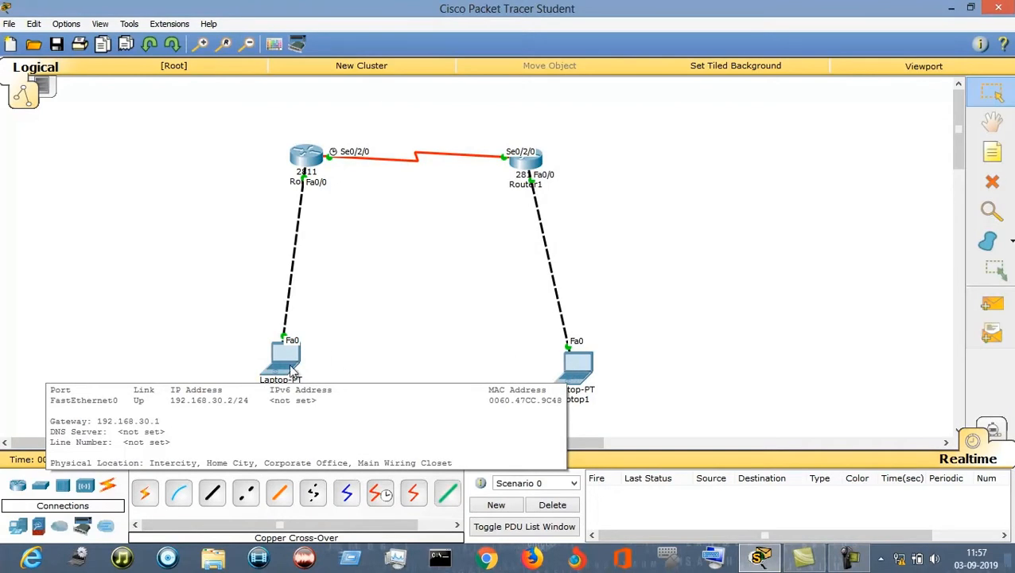
# Move Router1 slightly up and to the right in the topology, away from Router0
pyautogui.moveTo(280, 370)
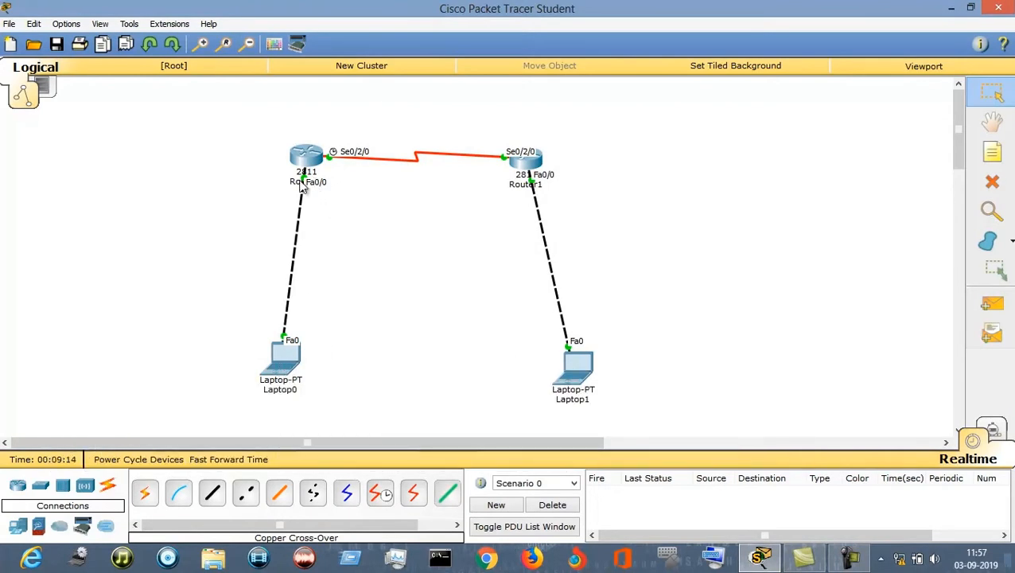
pyautogui.moveTo(312, 153)
pyautogui.moveTo(526, 168); pyautogui.dragTo(545, 160)
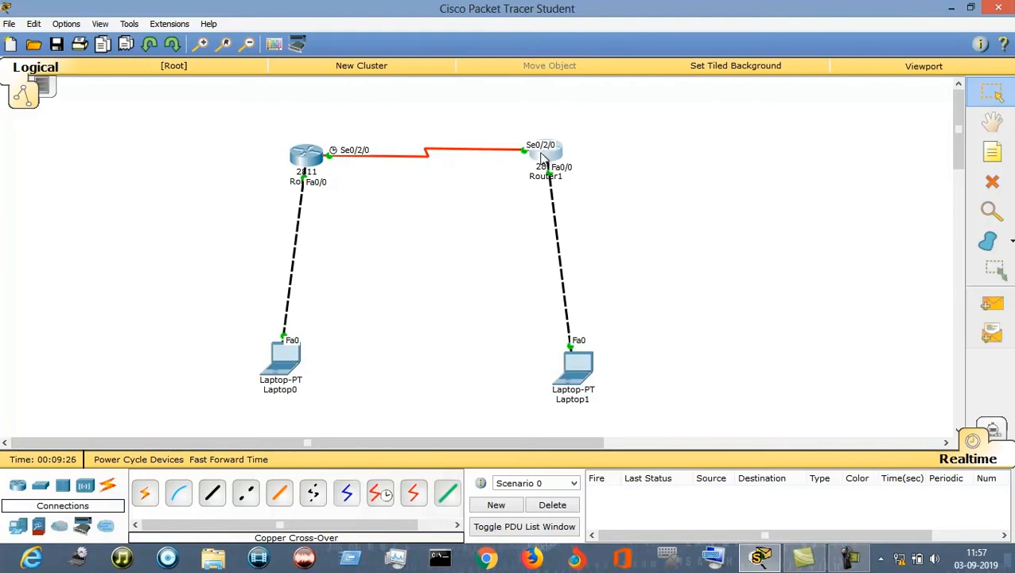
pyautogui.moveTo(542, 157)
# Open Router0's command line, exit interface mode, and start EIGRP with router eigrp 10
pyautogui.click(310, 159)
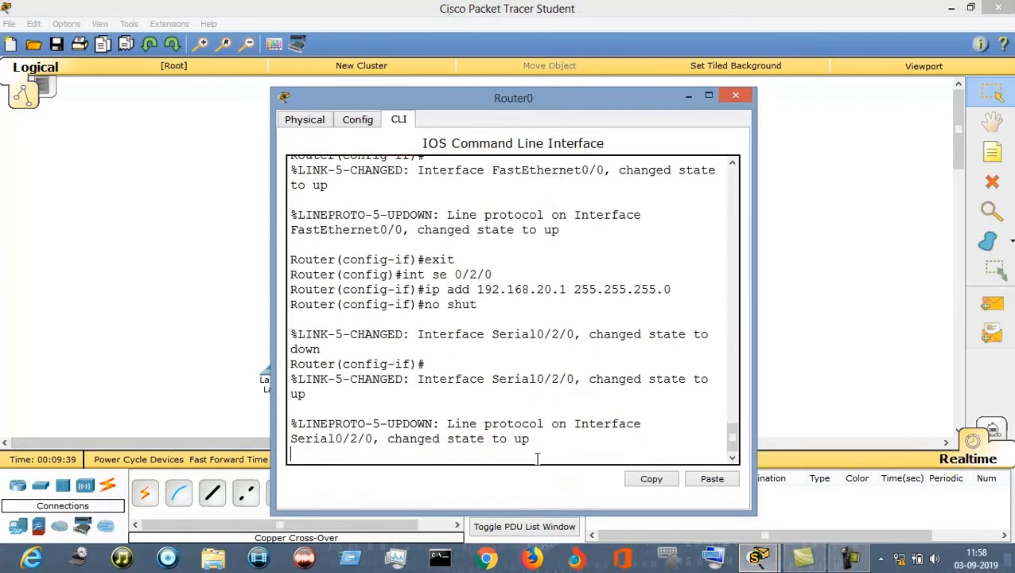
pyautogui.press('Return')
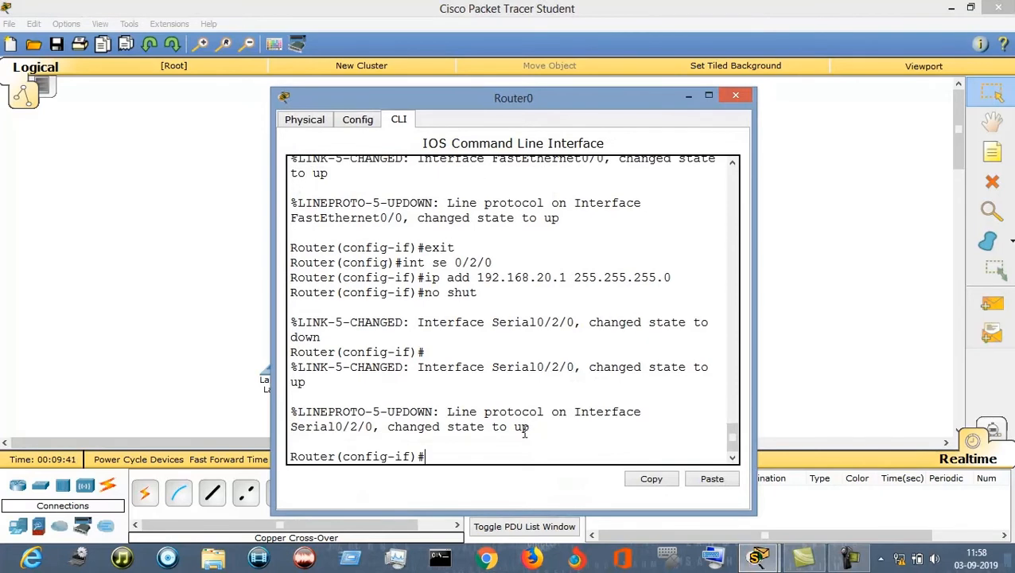
pyautogui.write('exit;')
pyautogui.press('BackSpace')
pyautogui.press('Return')
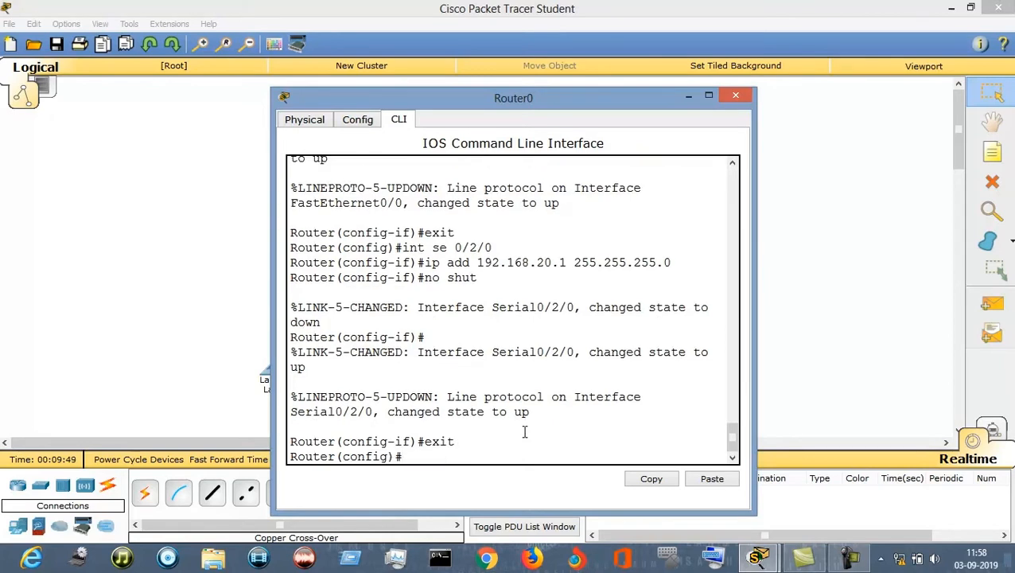
pyautogui.write('router eigrp 10')
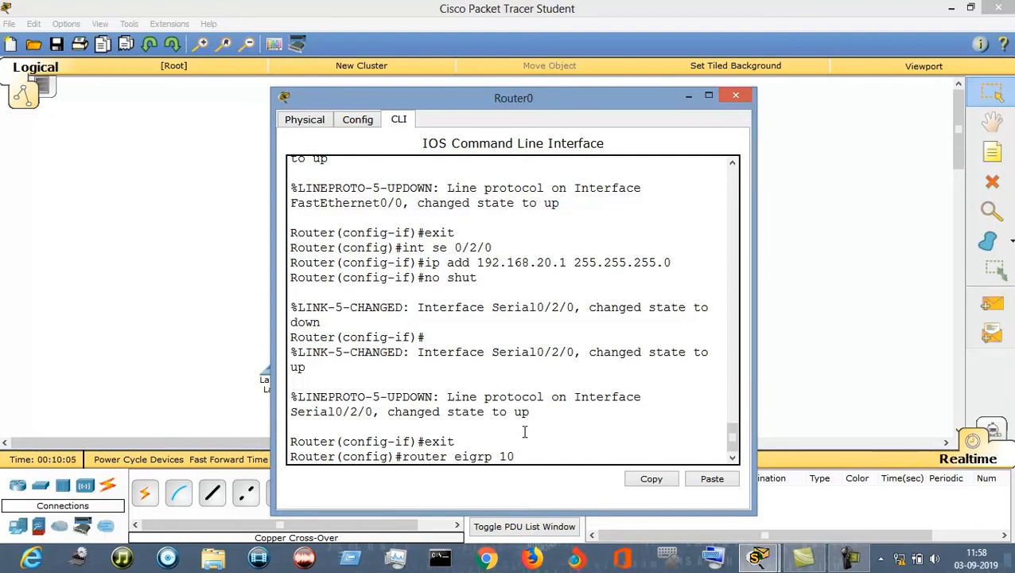
pyautogui.press('Return')
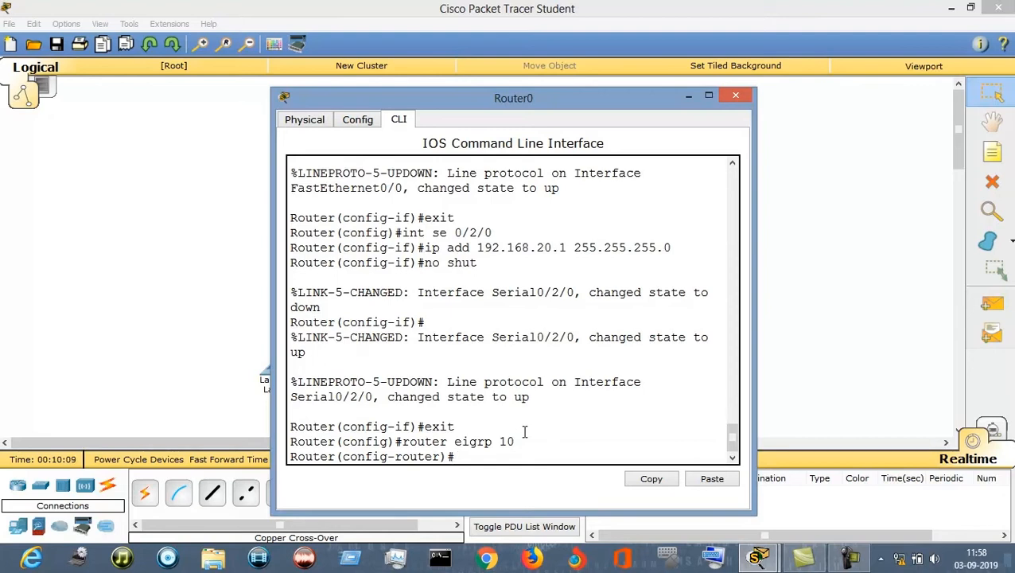
# Add network 0.0.0.0 to Router0's EIGRP 10 process and exit router configuration mode
pyautogui.write('net 0.0.0.0')
pyautogui.press('Return')
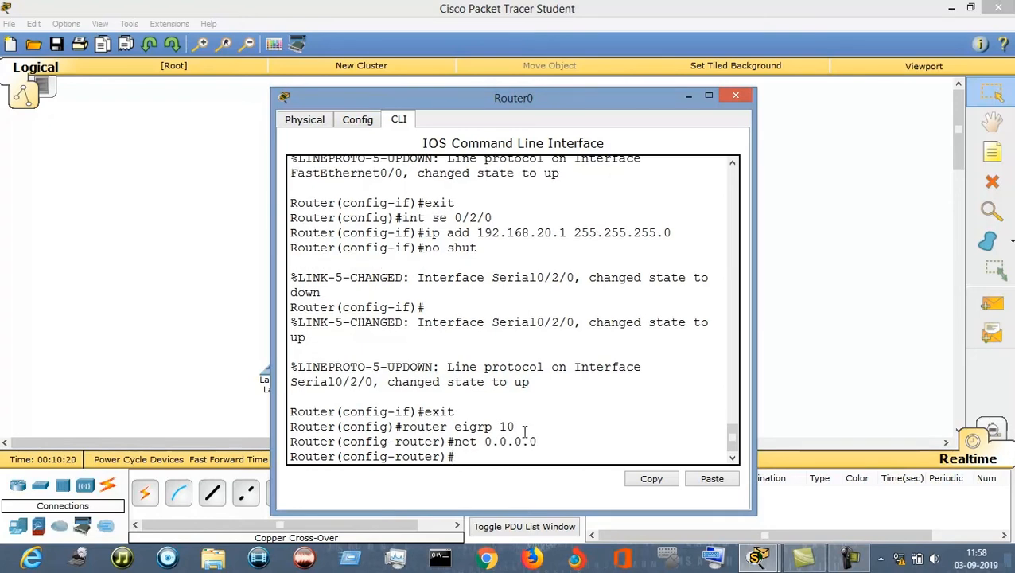
pyautogui.write('exit')
pyautogui.press('Return')
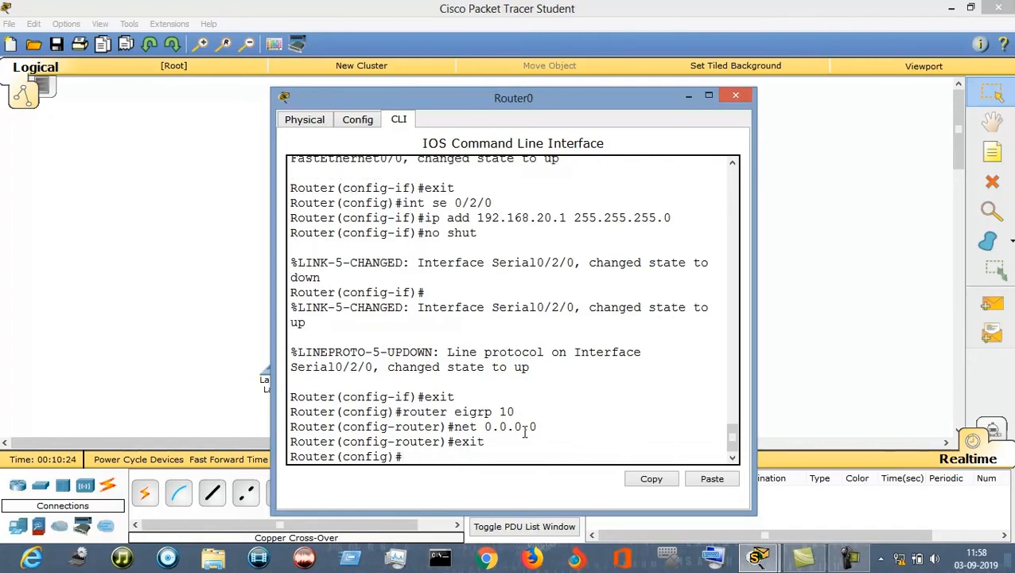
# Exit Router0's configuration mode, display its routing table with sh ip route, and close the router window
pyautogui.write('exit')
pyautogui.press('Return')
pyautogui.press('Return')
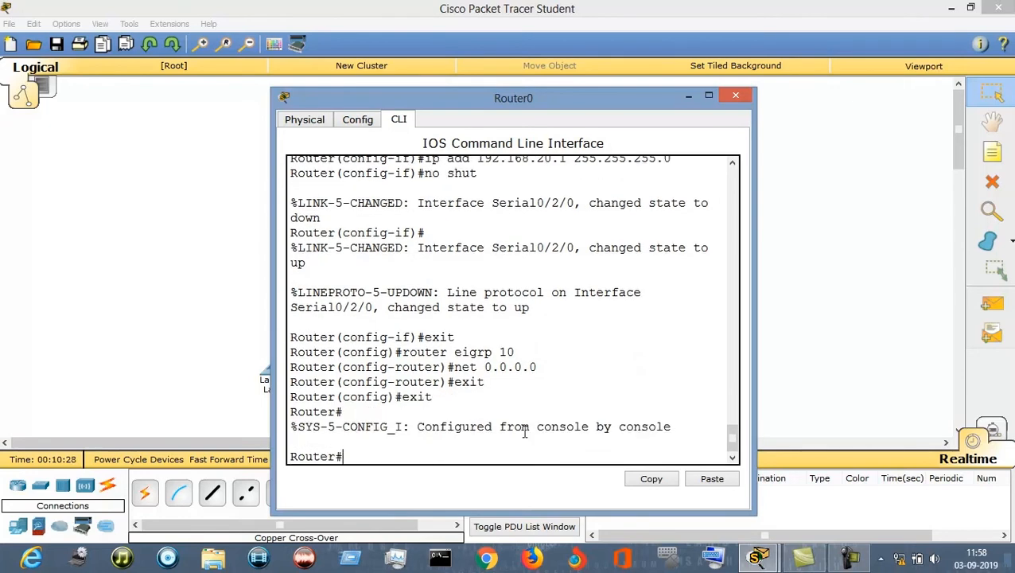
pyautogui.write('sh ip route')
pyautogui.press('Return')
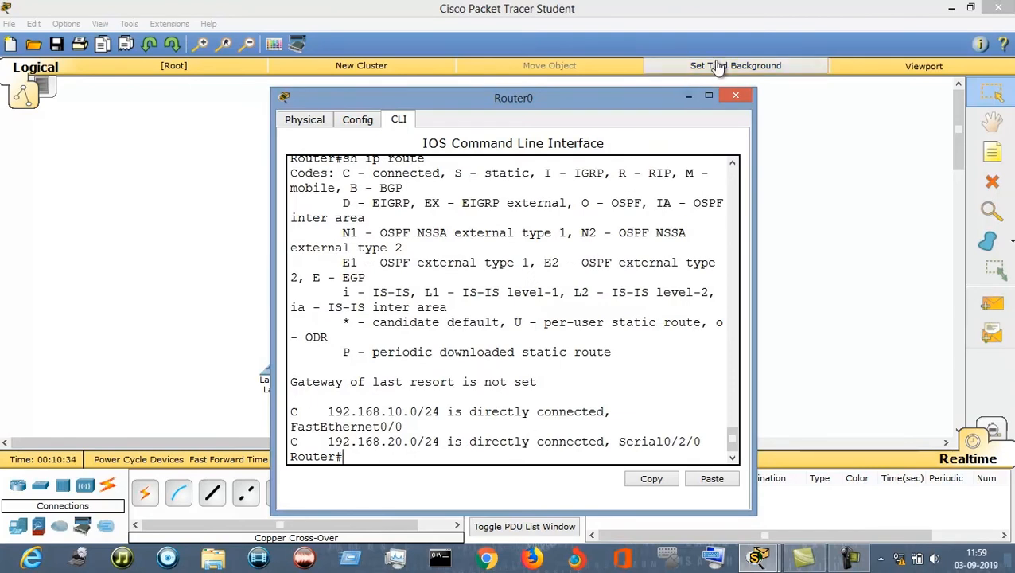
pyautogui.click(734, 95)
# Open Router1's command line, exit interface mode, and start EIGRP with router eigrp 12
pyautogui.click(545, 153)
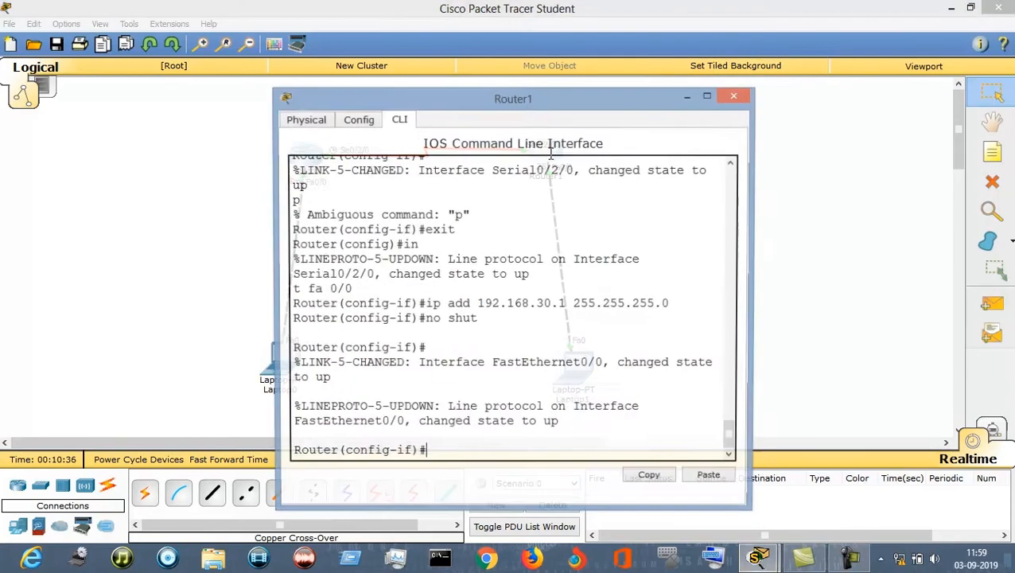
pyautogui.write('exit')
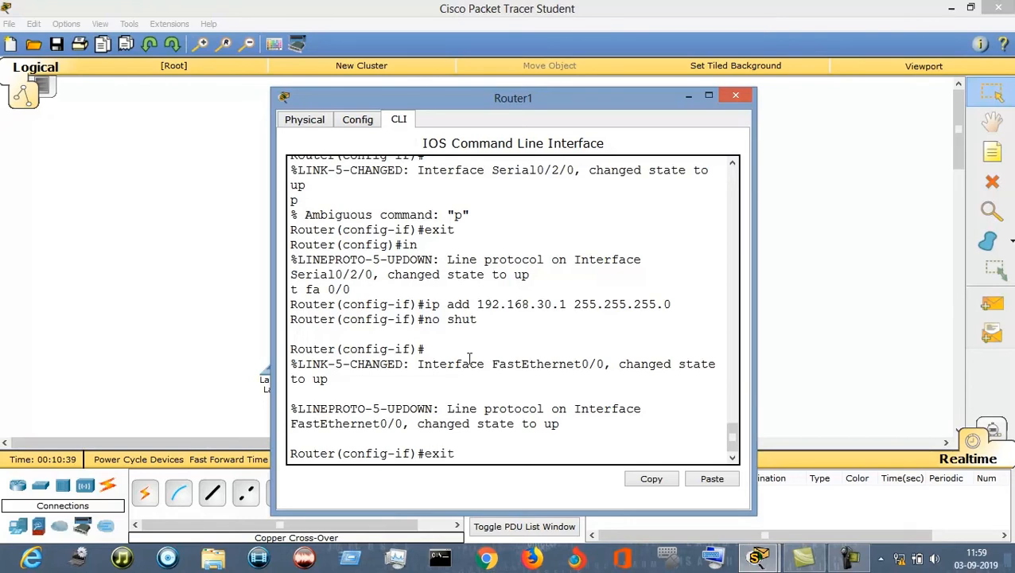
pyautogui.press('Return')
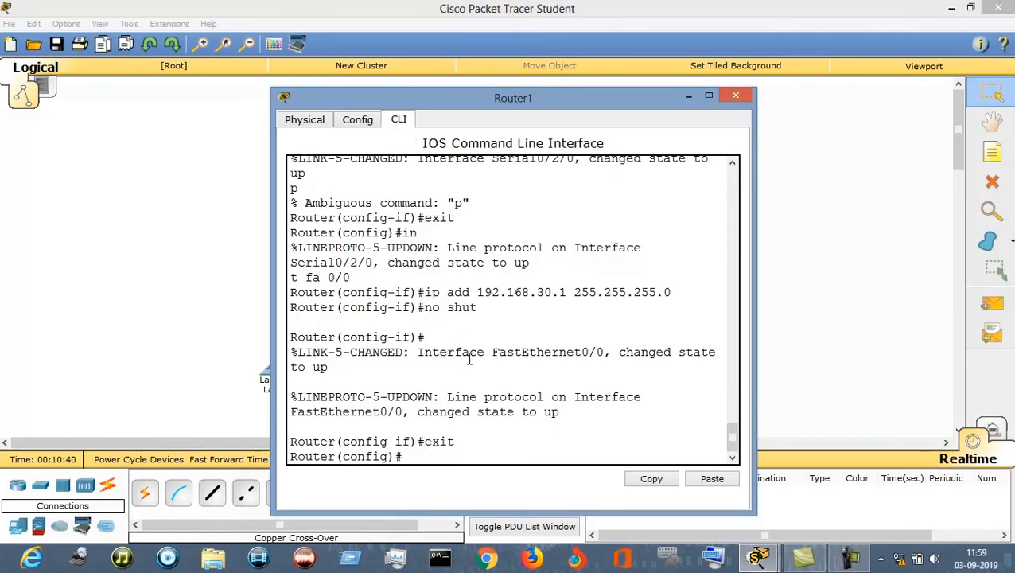
pyautogui.write('router eigrp 12')
pyautogui.press('Return')
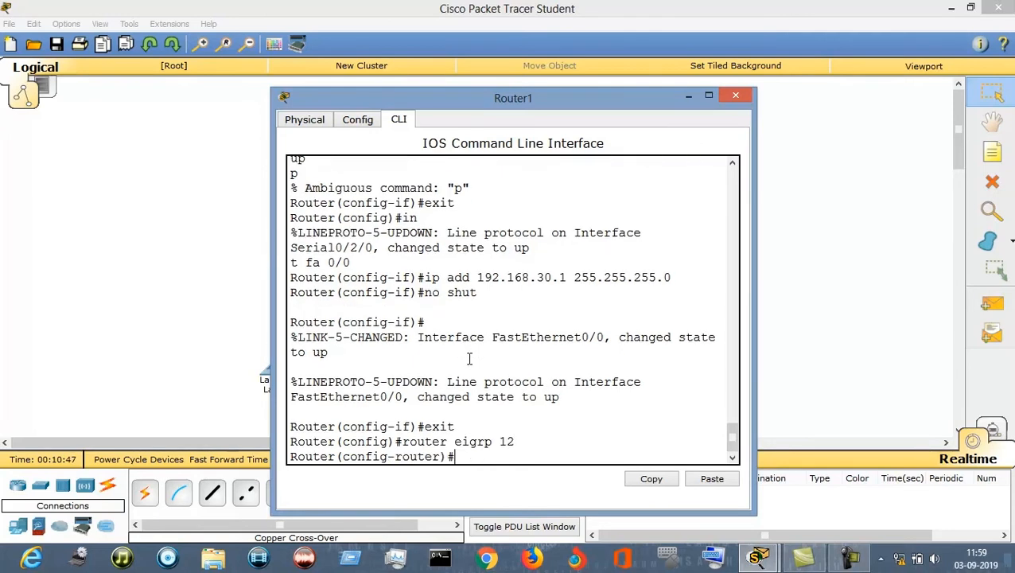
# Add network 0.0.0.0 to Router1's EIGRP 12 process and exit router configuration mode
pyautogui.write('net 0.0.0.0')
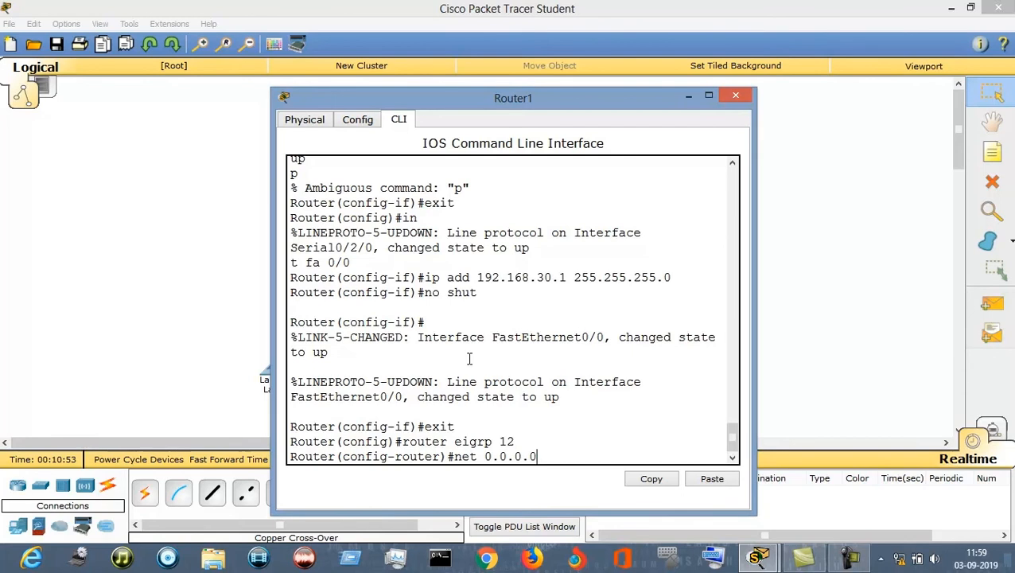
pyautogui.press('Return')
pyautogui.write('exit')
pyautogui.press('Return')
# Try sh ip route from Router1's global configuration mode, and exit to privileged mode
pyautogui.write('sh ip route')
pyautogui.press('Return')
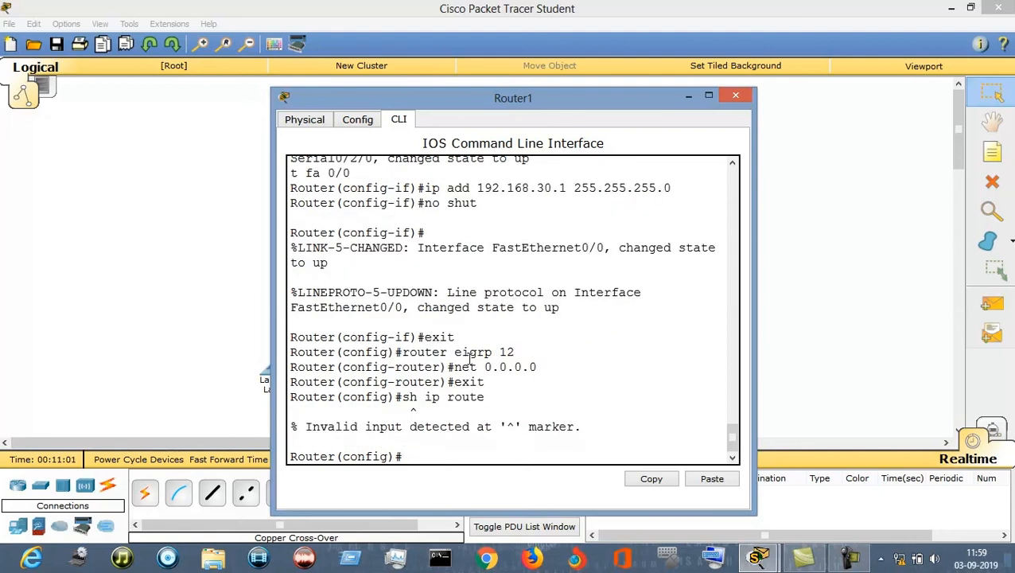
pyautogui.write('exit')
pyautogui.press('Return')
pyautogui.press('Return')
pyautogui.write('config t')
pyautogui.press('Return')
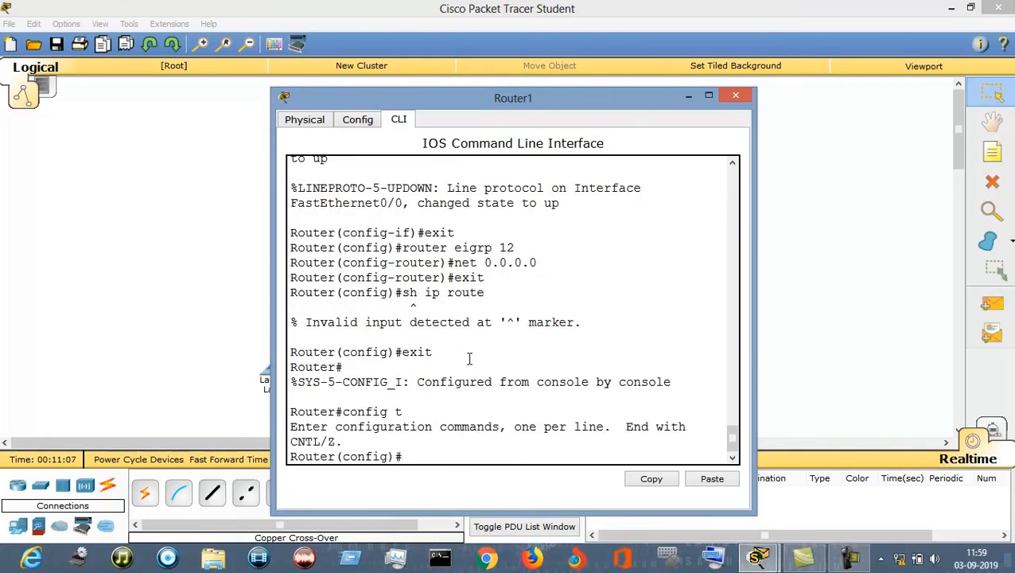
pyautogui.write('exi')
pyautogui.write('t')
pyautogui.press('Return')
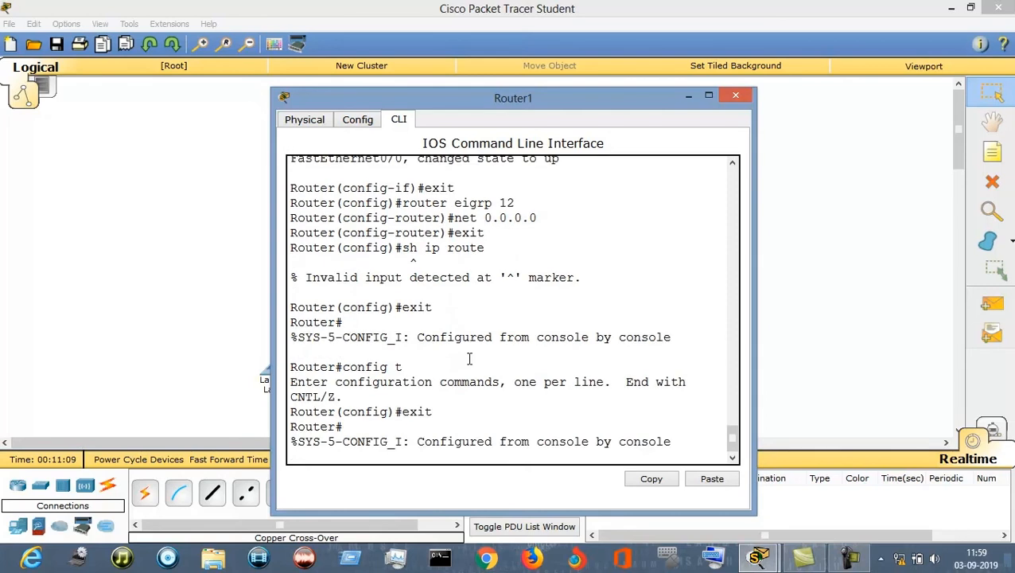
pyautogui.press('Return')
# Display Router1's routing table with sh ip route from privileged mode
pyautogui.write('sh ')
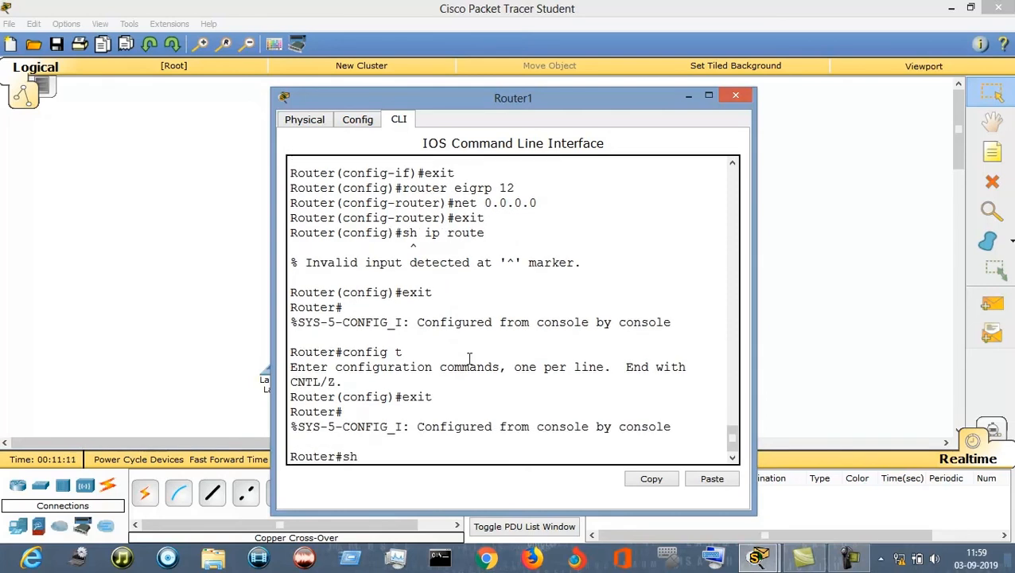
pyautogui.write('ip ro')
pyautogui.press('Tab')
pyautogui.press('Return')
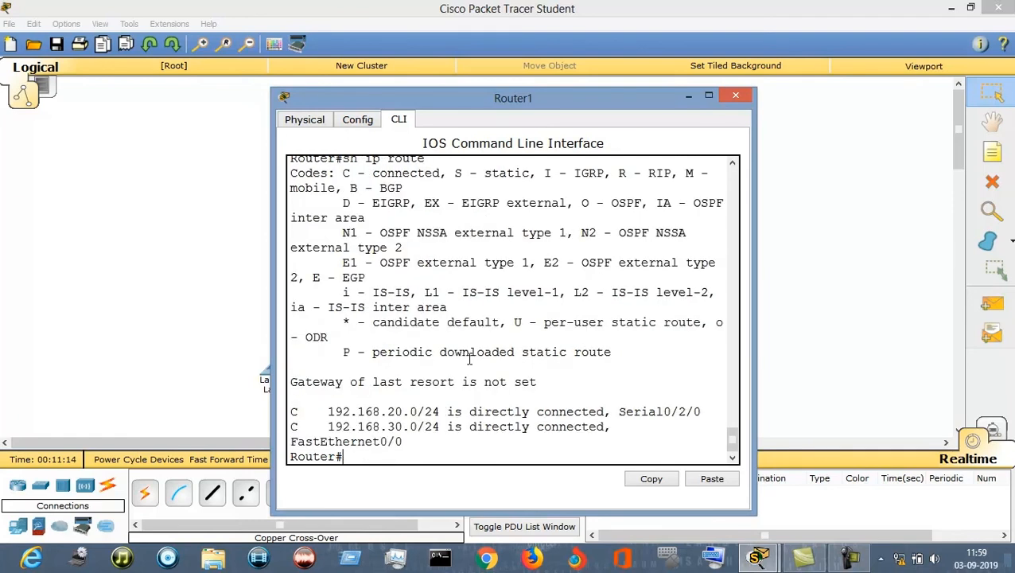